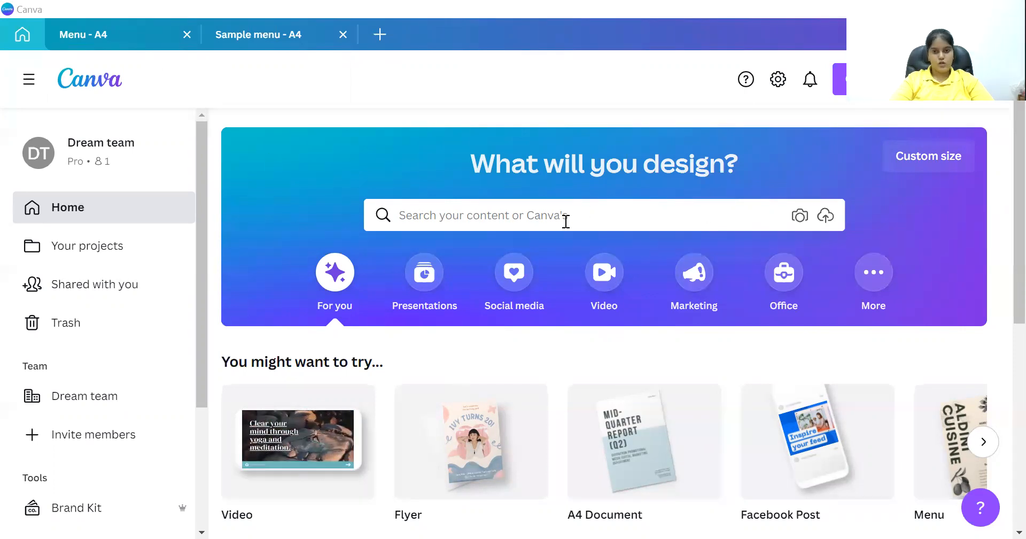
Search designs for 'menu' and pick the Menu 21 × 29.7 cm suggestion.
left_click(537, 216)
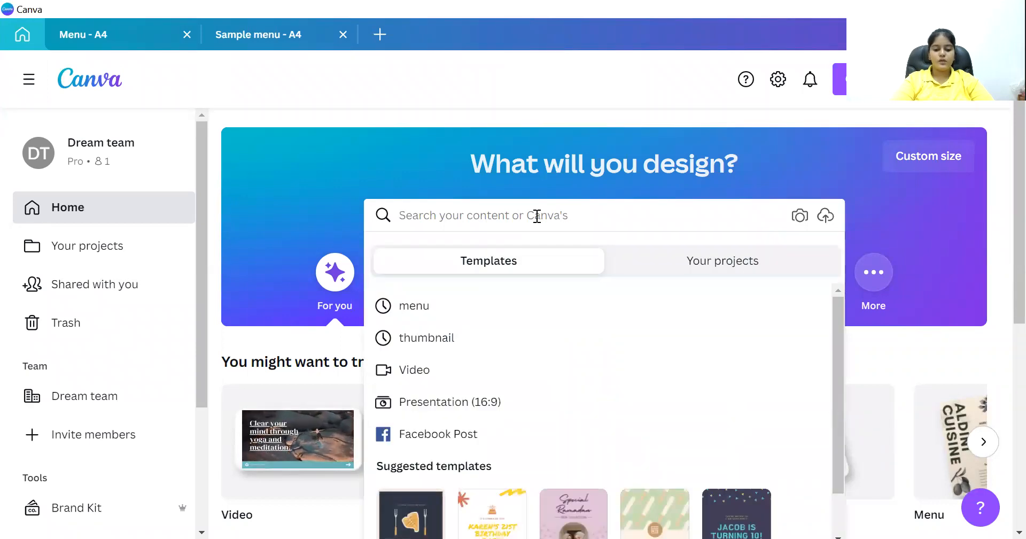
type("menu")
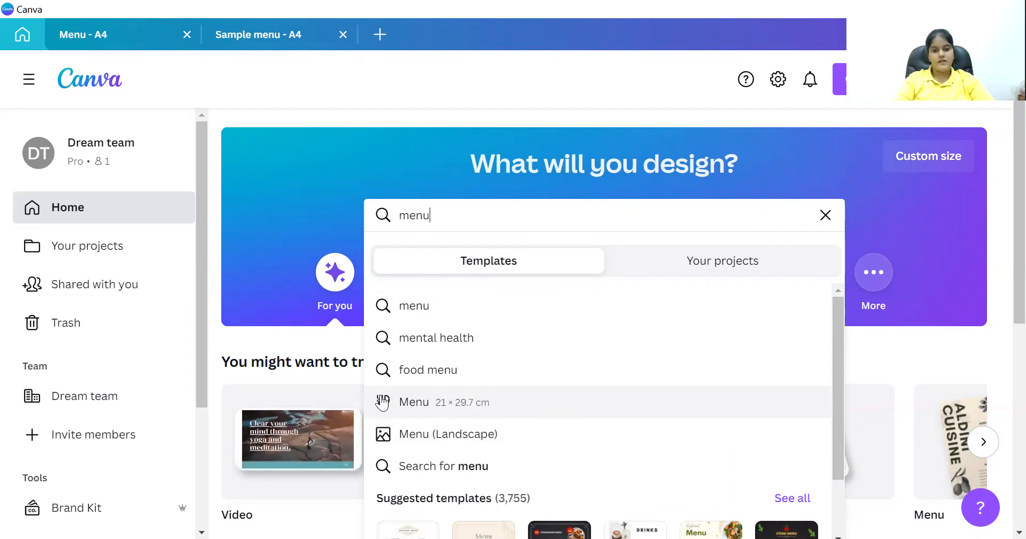
left_click(438, 401)
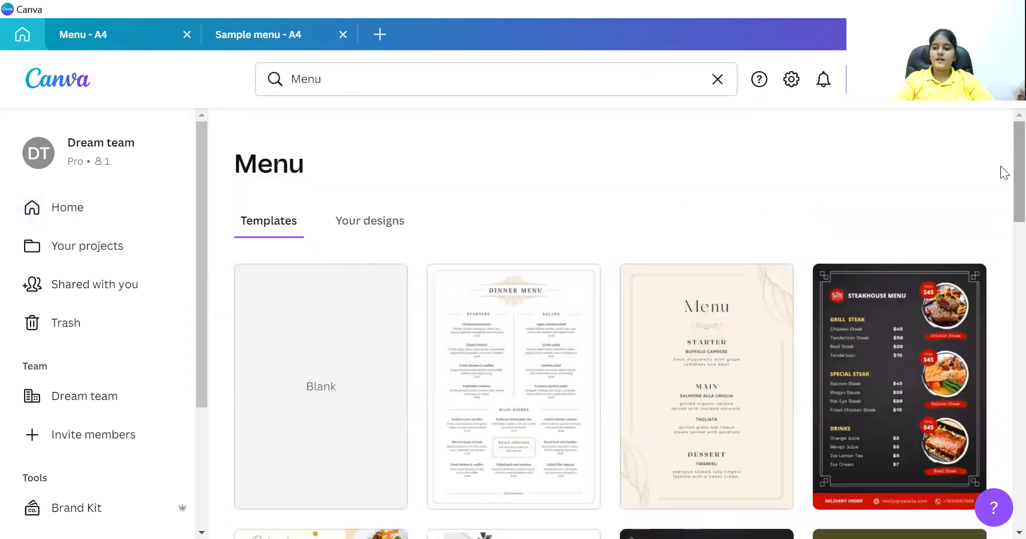
Create a new blank A4 menu design from the Menu templates page.
scroll(1001, 176, "down", 3)
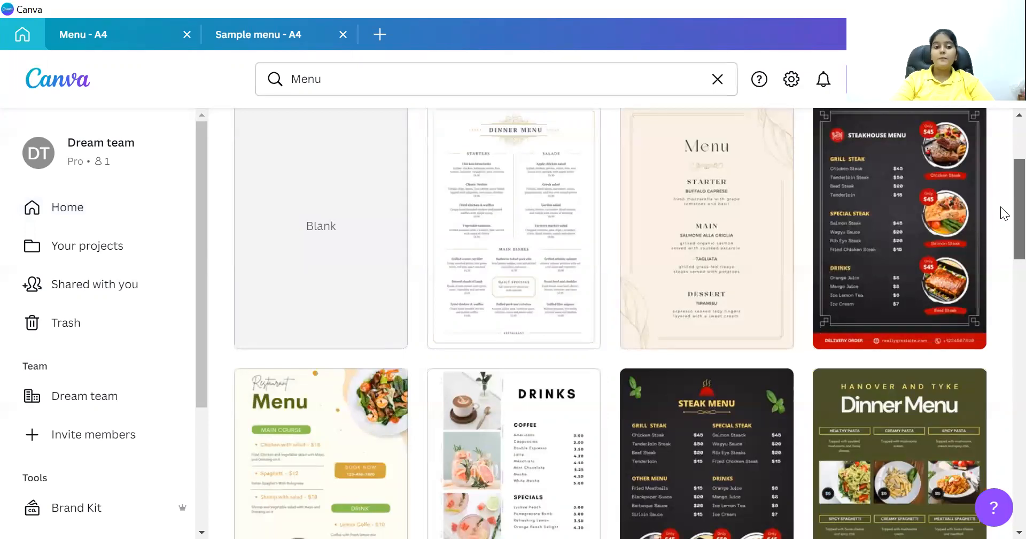
scroll(1001, 212, "up", 2)
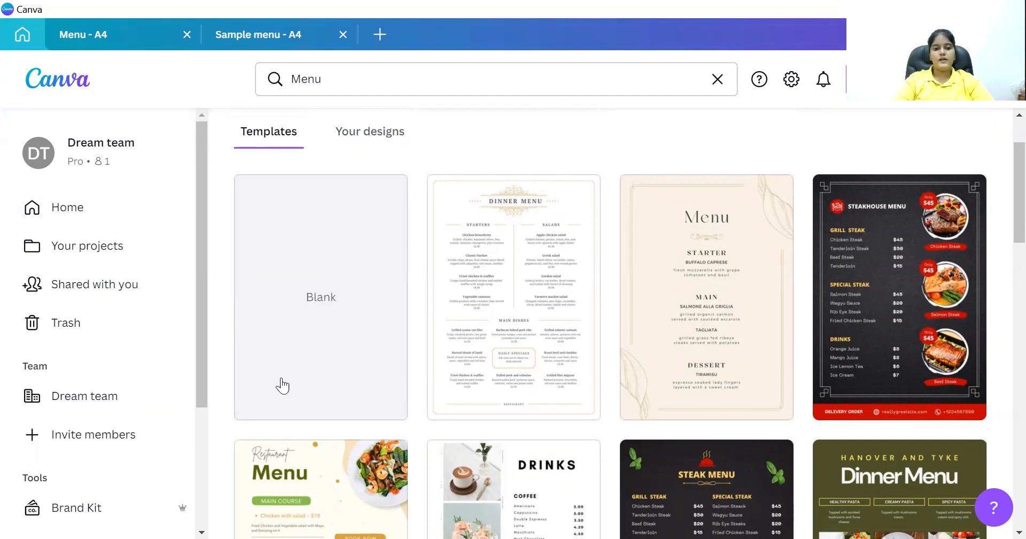
left_click(304, 300)
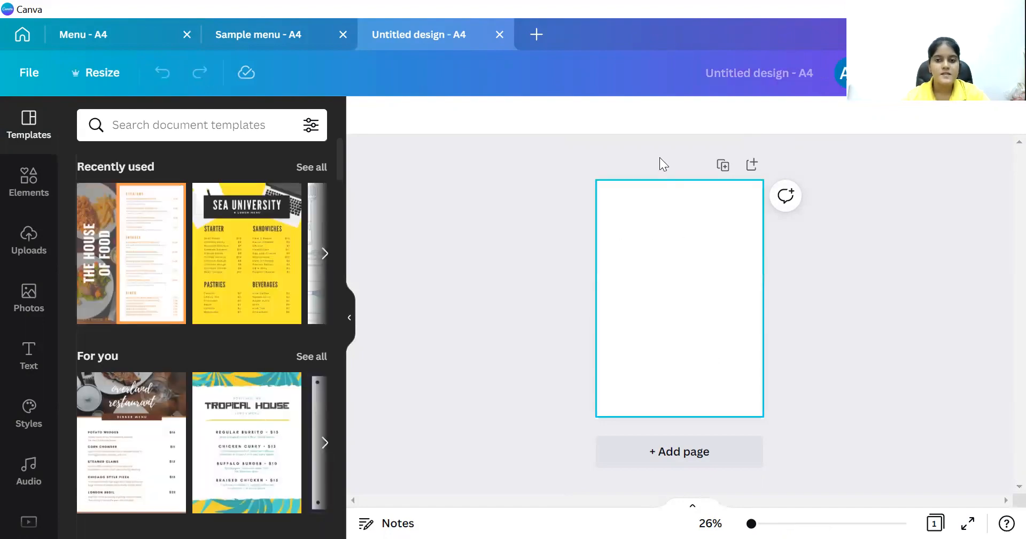
Rename the untitled design to 'Sample Menu 1', correcting the 'Manu' typo.
left_click(717, 76)
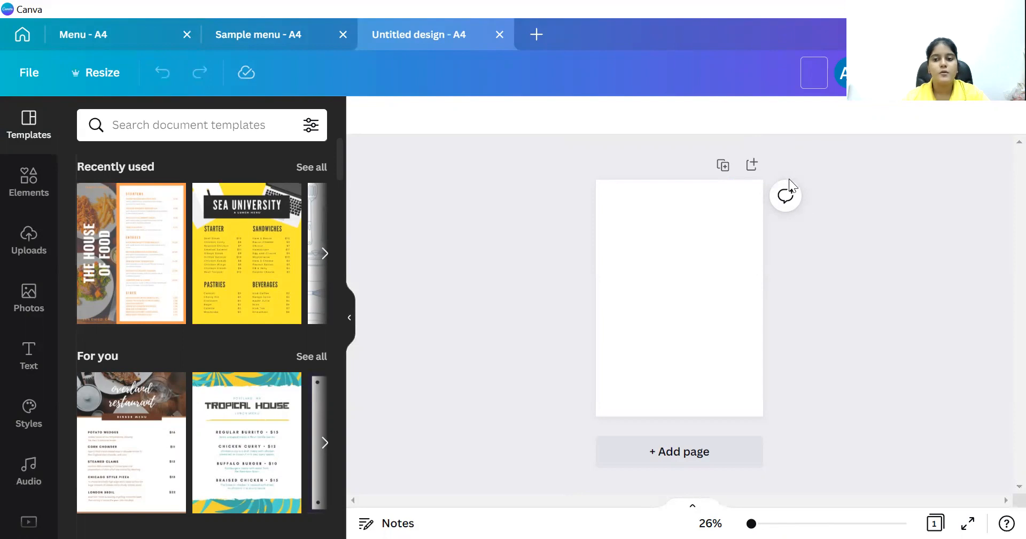
left_click(817, 74)
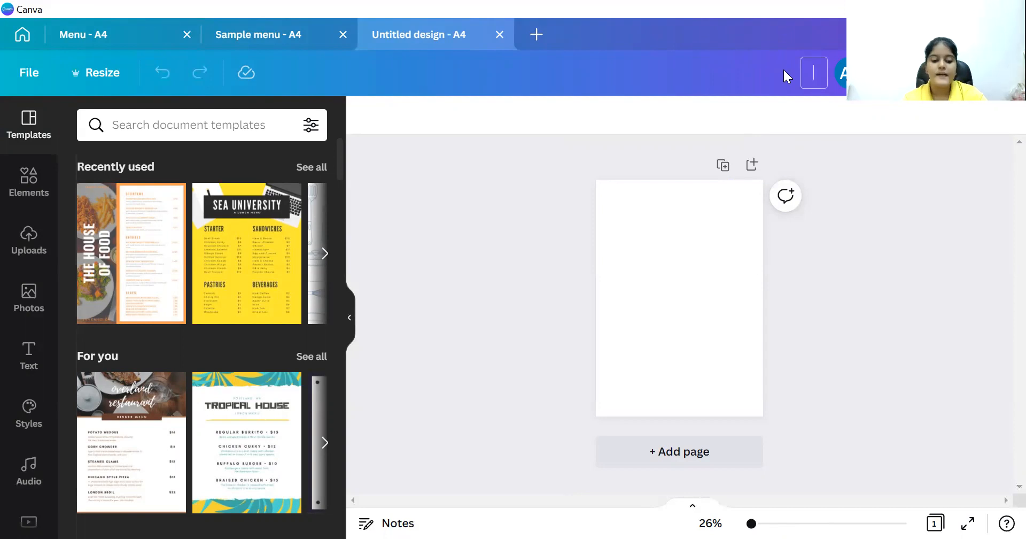
type("am")
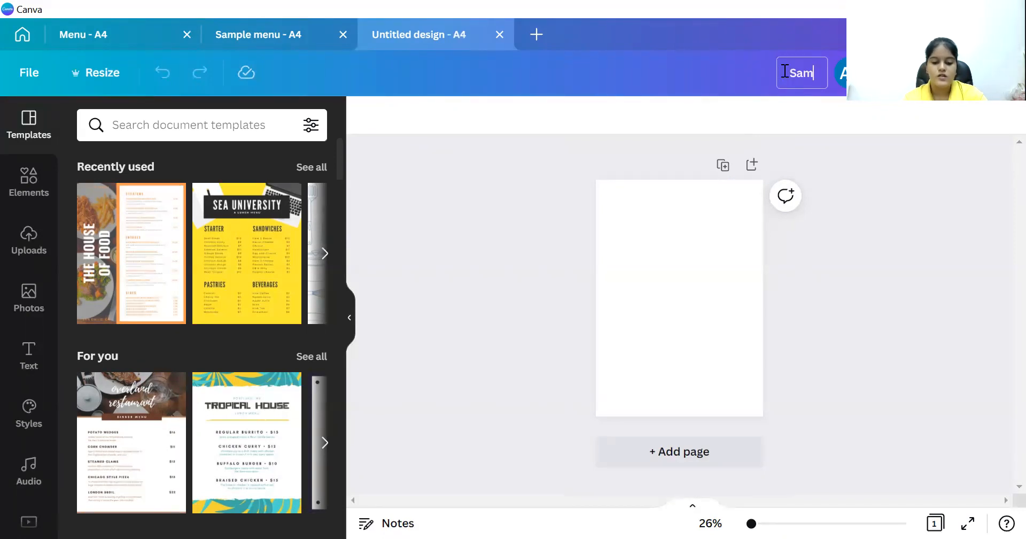
type("ple")
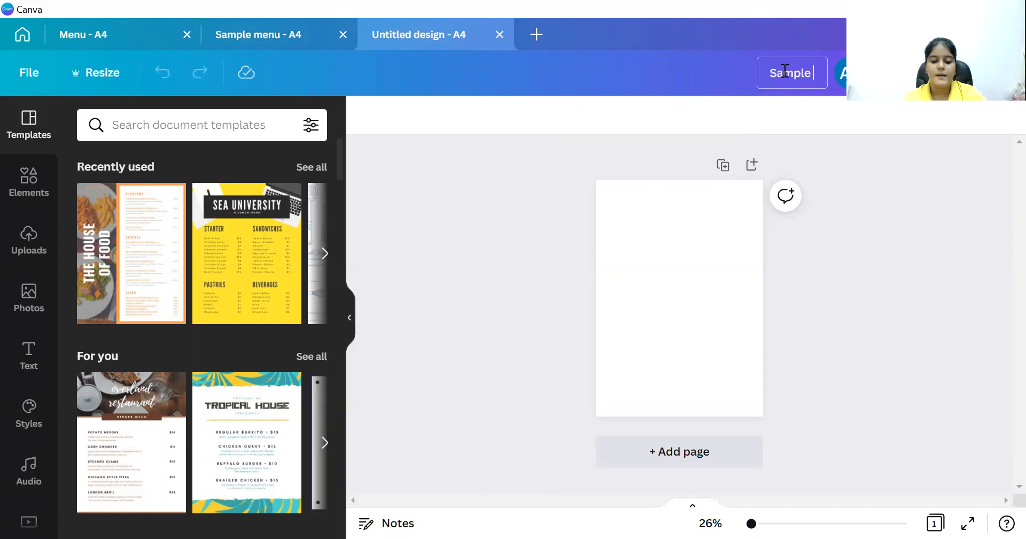
type(" Manu 1")
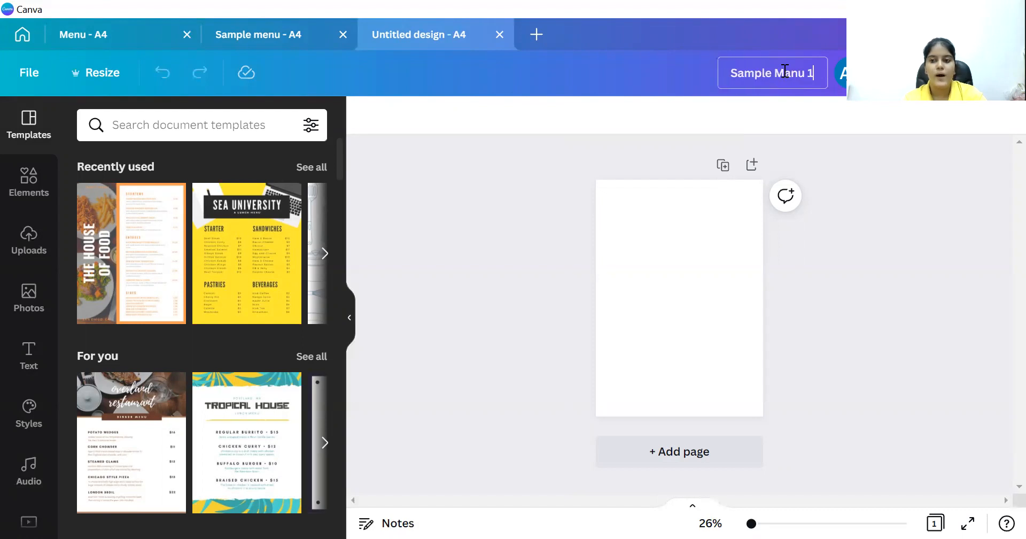
key("Return")
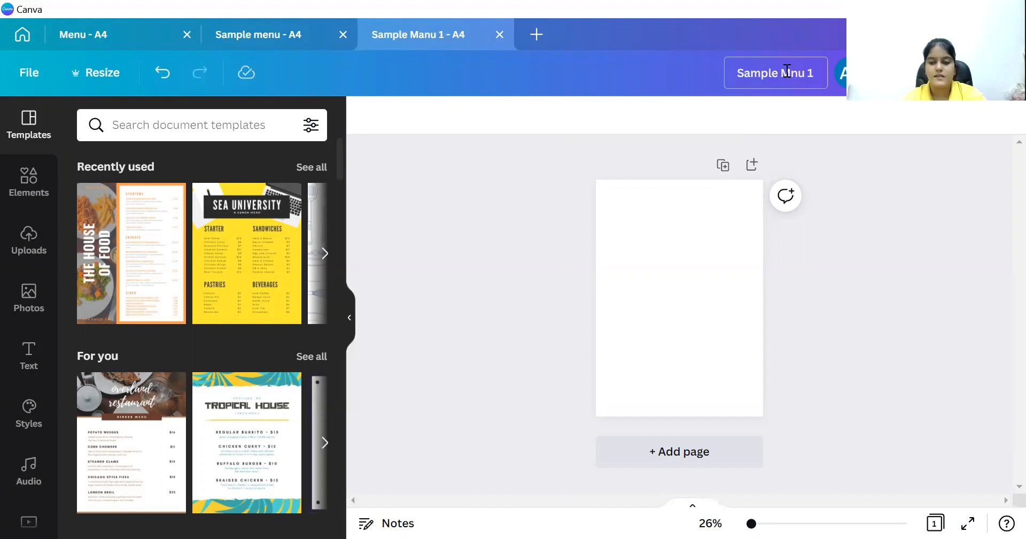
left_click(818, 143)
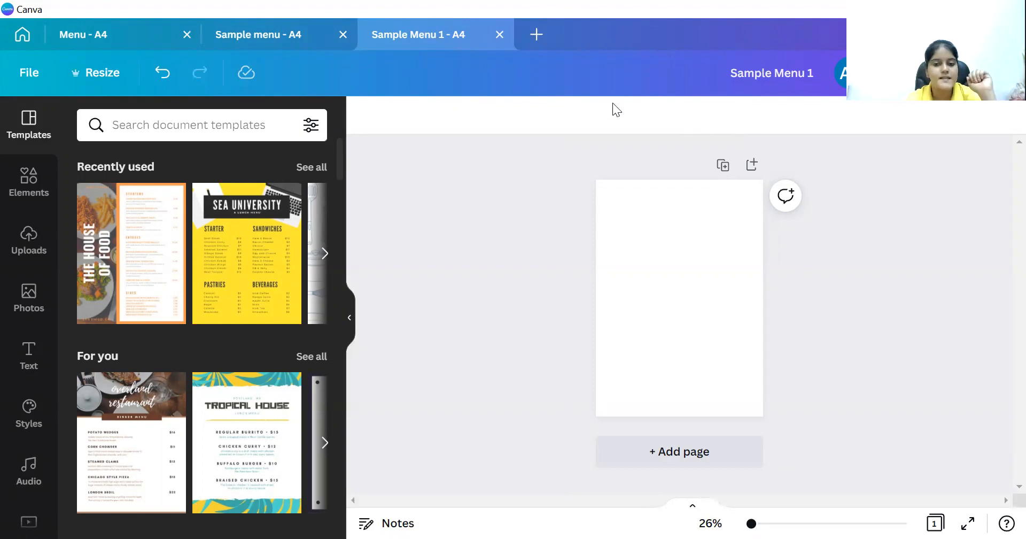
Fill the page background with Orange #ff914d from the Default Colors.
left_click(643, 231)
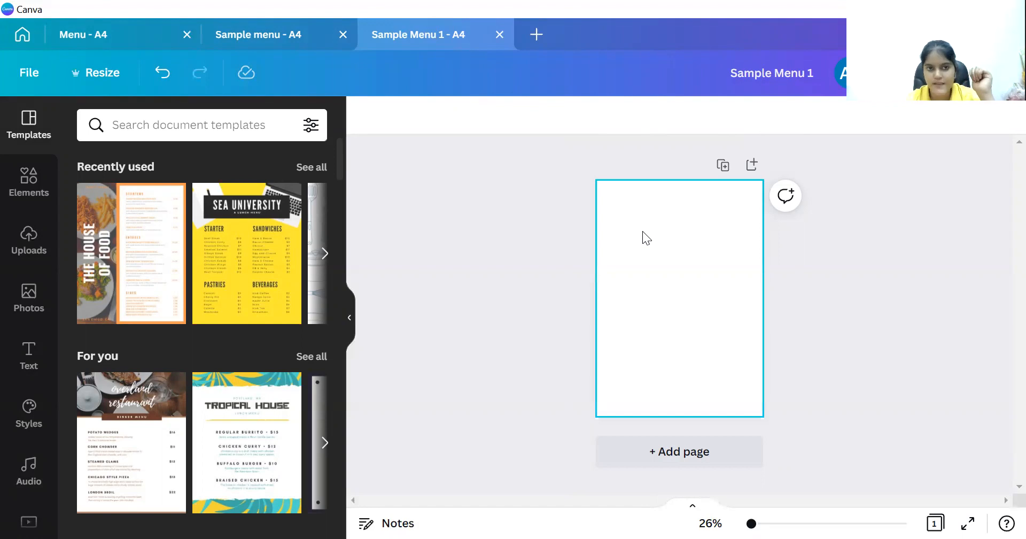
left_click(615, 208)
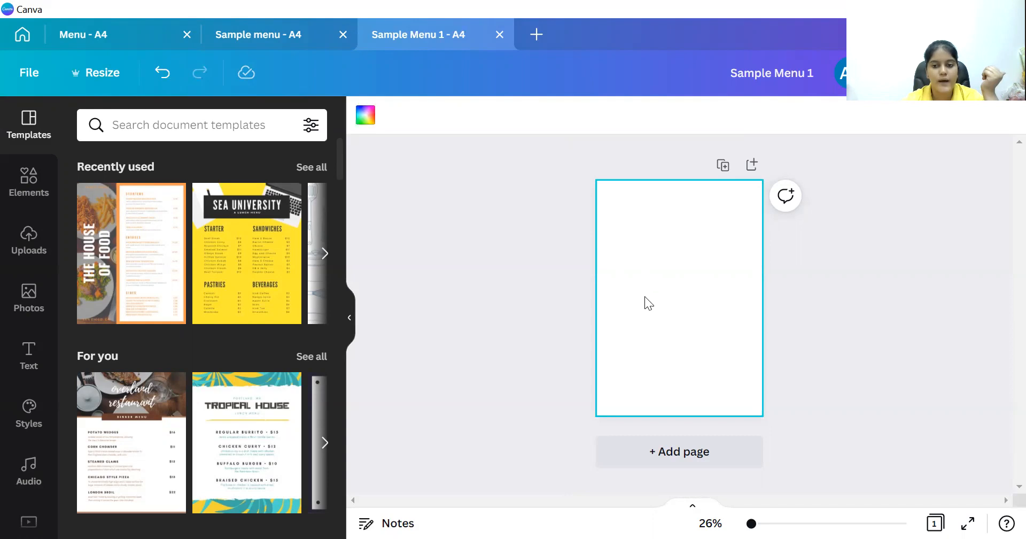
left_click(363, 121)
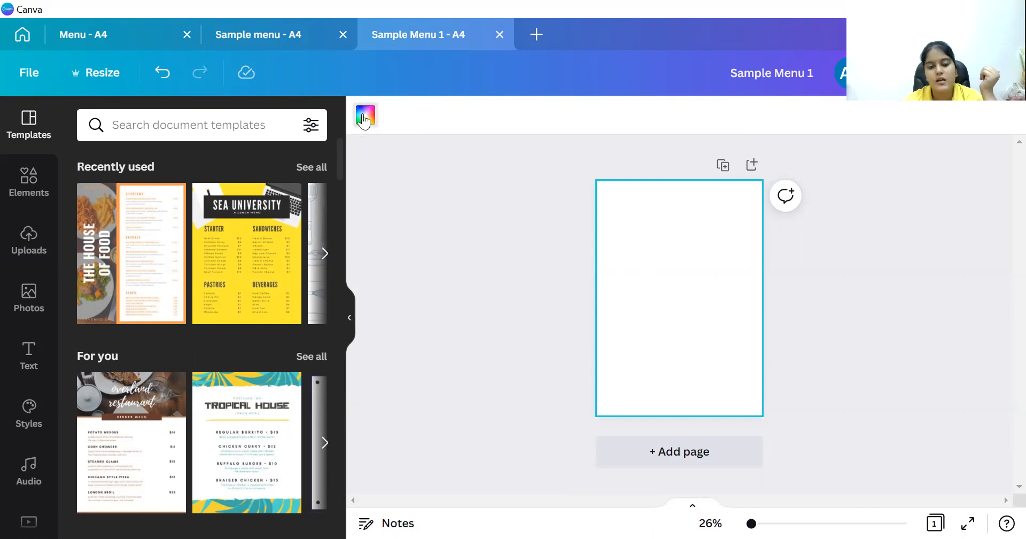
left_click_drag(341, 152, 357, 441)
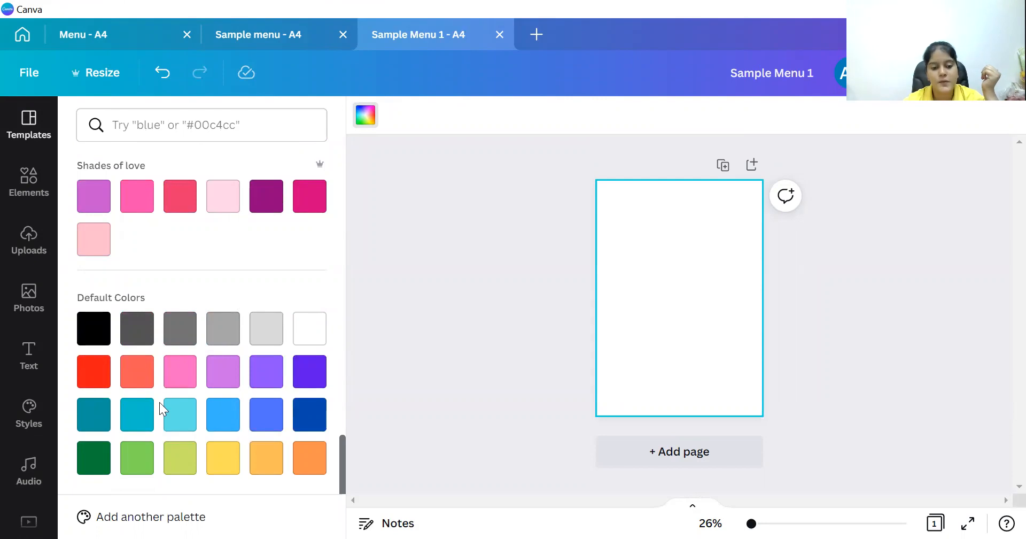
left_click(318, 450)
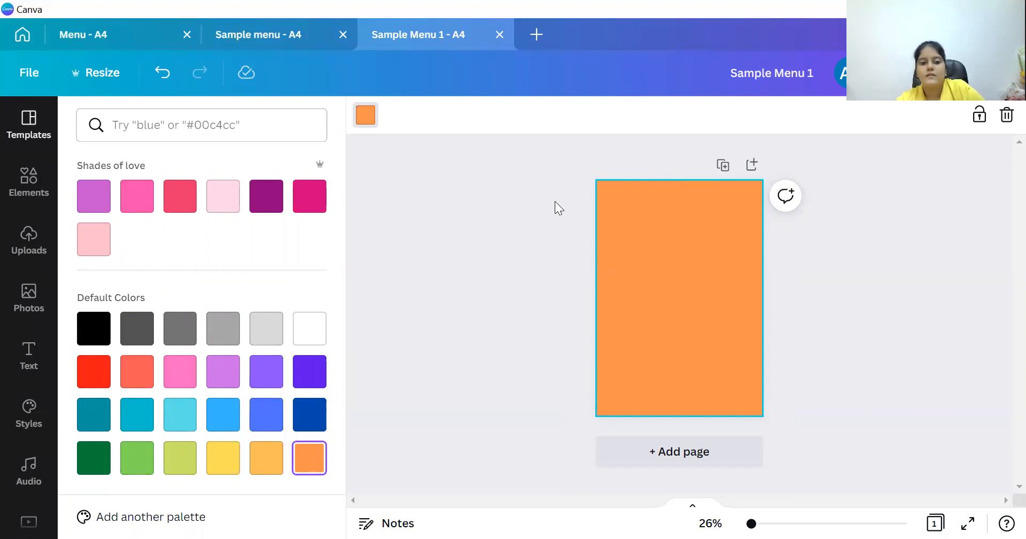
left_click(502, 207)
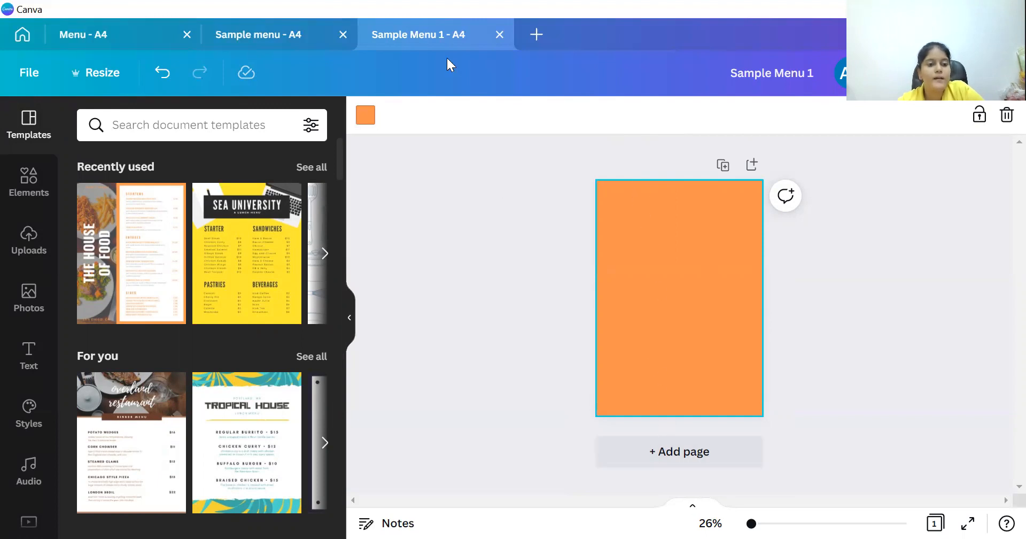
Search Photos for 'indian food' and add the rice dish with red chillies to the page.
left_click(29, 298)
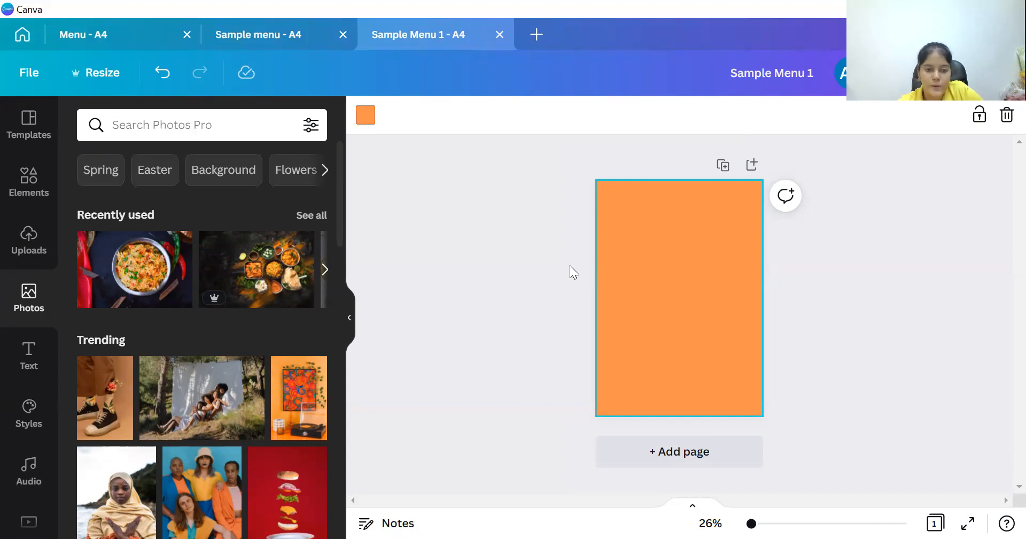
left_click(232, 127)
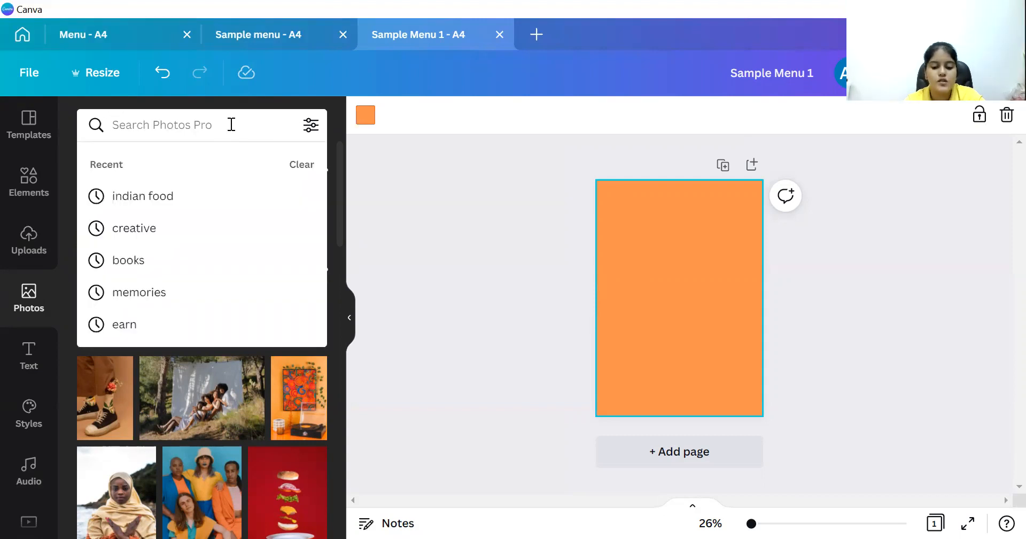
type("indian food")
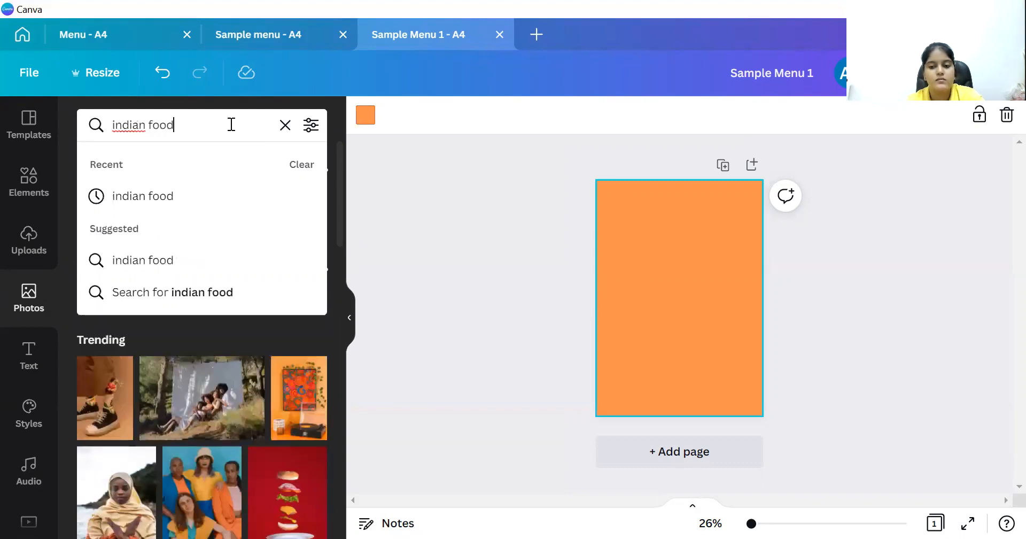
key("Return")
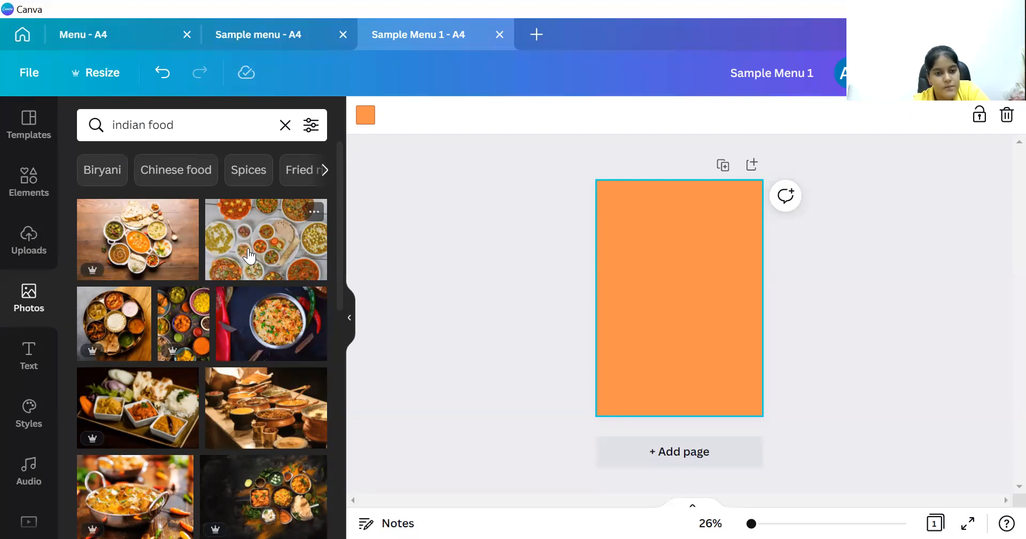
left_click(255, 323)
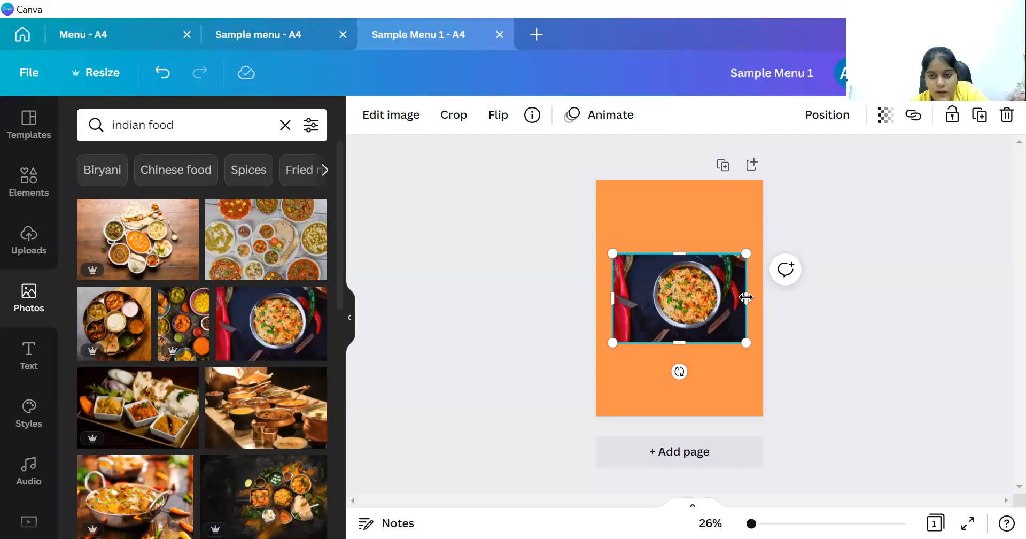
Resize the food photo into a full-height strip, about 6.6 × 29.7, along the left edge.
left_click_drag(746, 297, 647, 289)
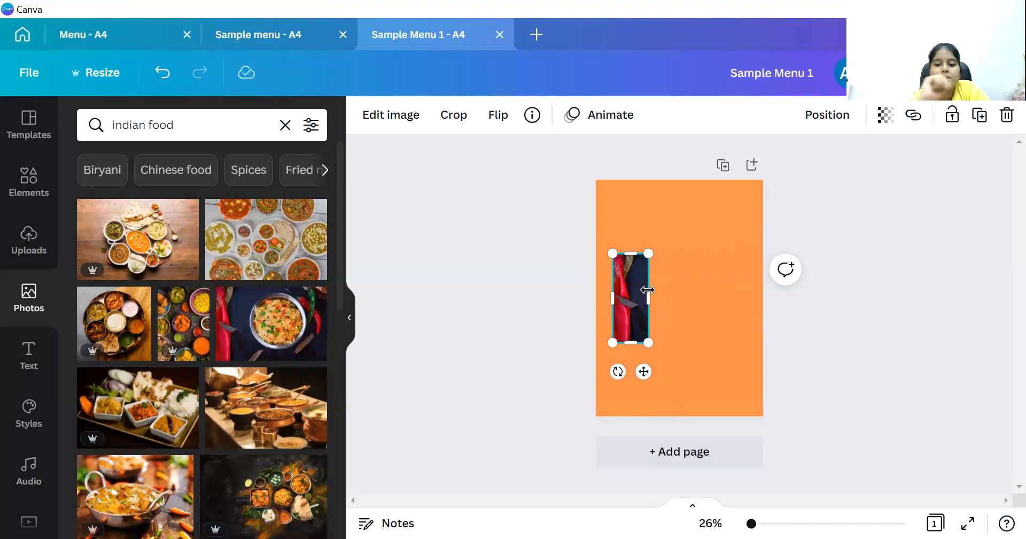
left_click_drag(632, 255, 622, 186)
left_click_drag(595, 267, 588, 267)
left_click_drag(623, 340, 622, 416)
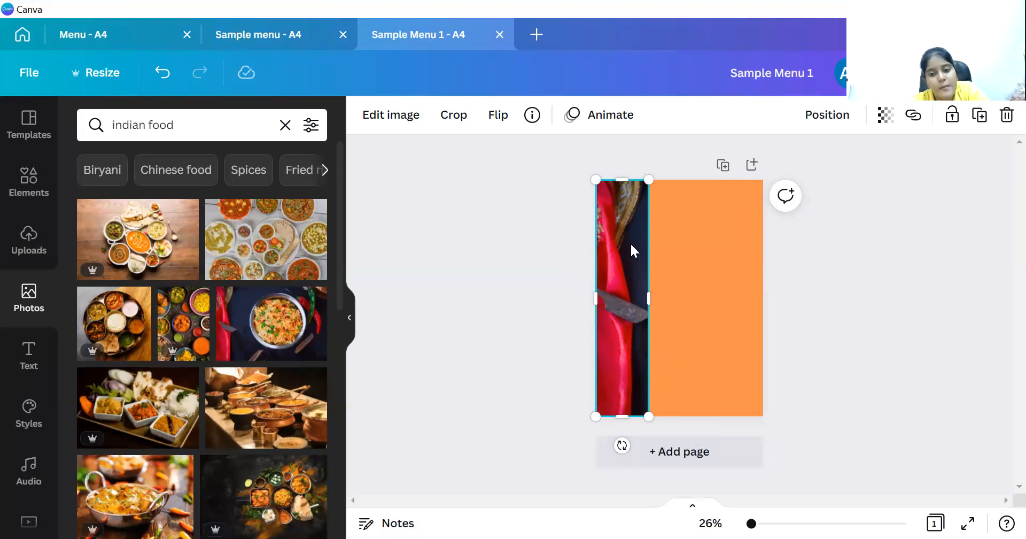
Crop-shift the photo inside the strip so the rice bowl shows instead of the chillies.
double_click(625, 287)
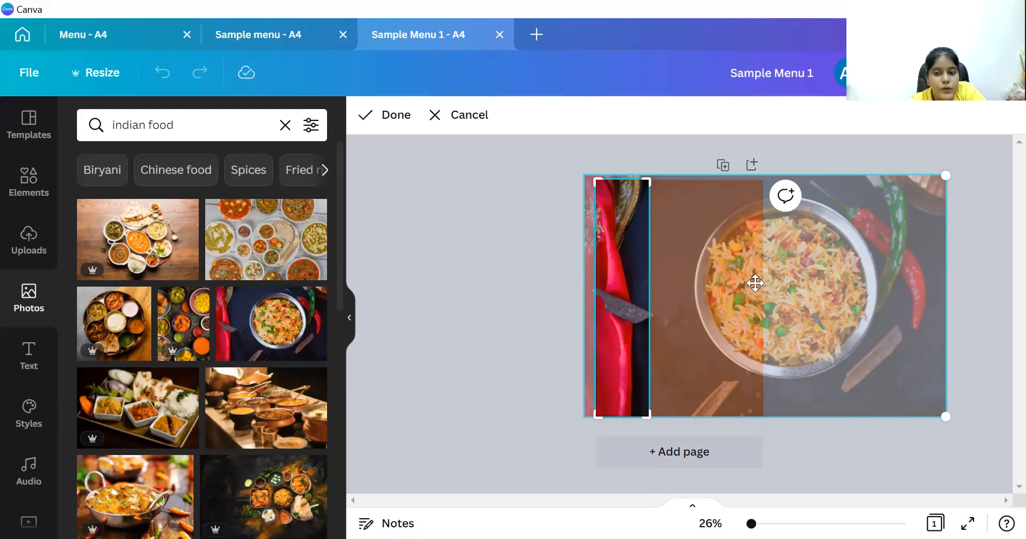
left_click_drag(755, 283, 645, 265)
left_click(394, 114)
left_click(571, 302)
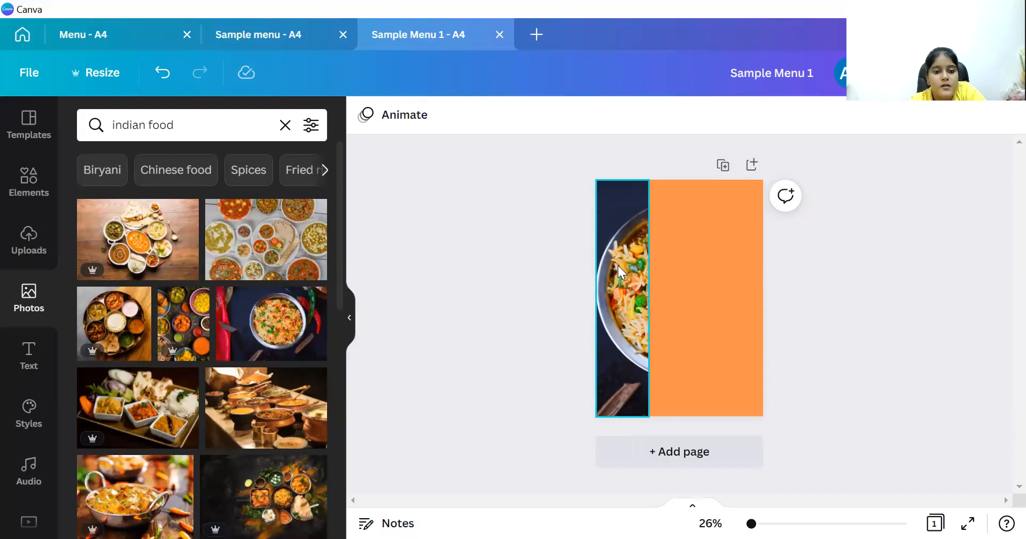
Add an 'Add a subheading' text box (Cooper Hewitt, size 18) from the Text panel.
left_click(22, 368)
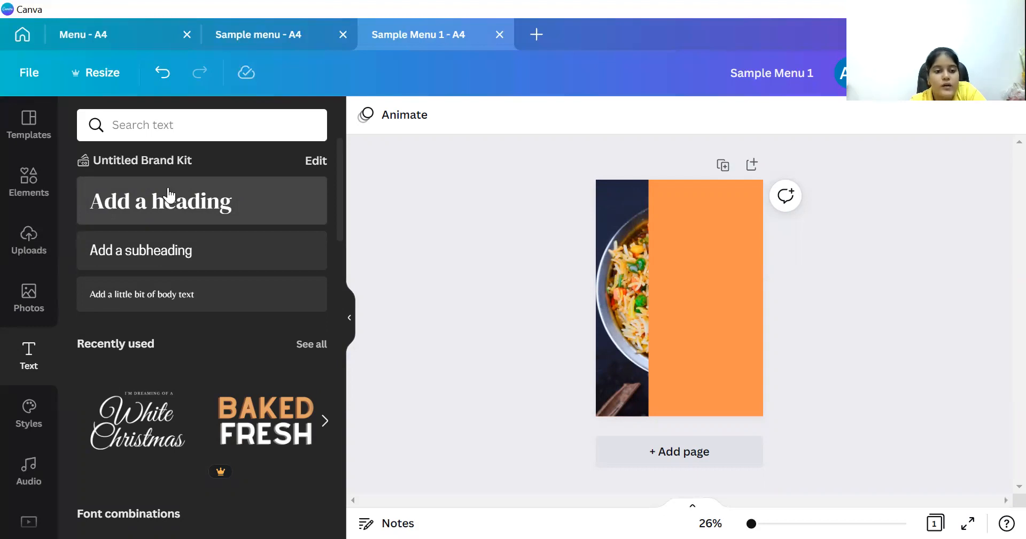
left_click(148, 254)
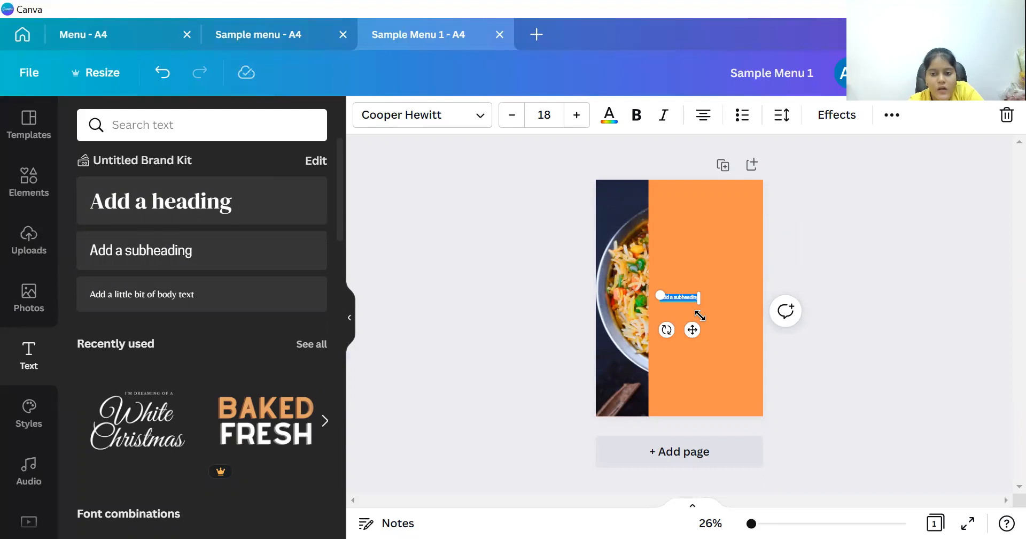
Replace the subheading placeholder with 'Great Indian Foods' and enlarge it to size 42.9.
left_click_drag(764, 521, 780, 523)
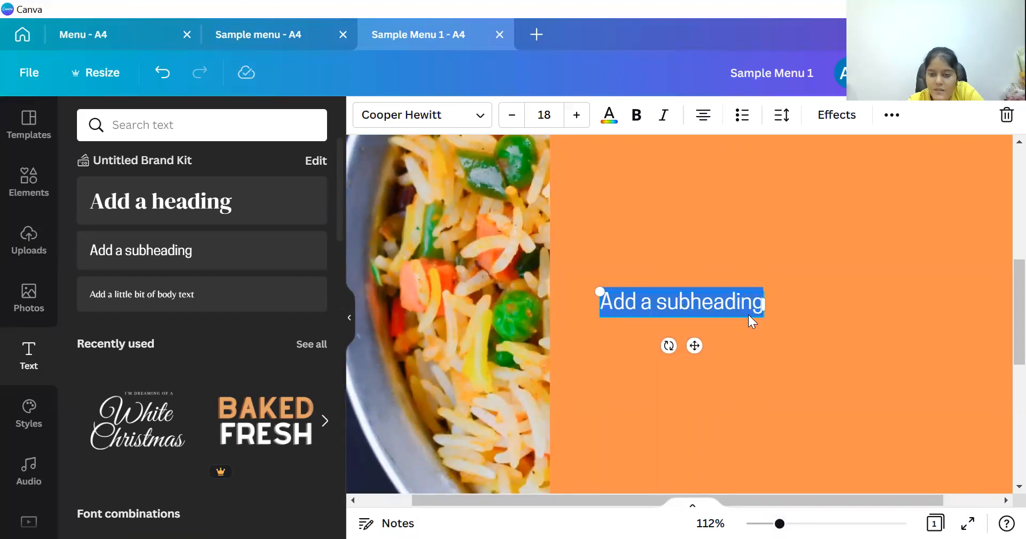
key("Delete")
left_click(259, 256)
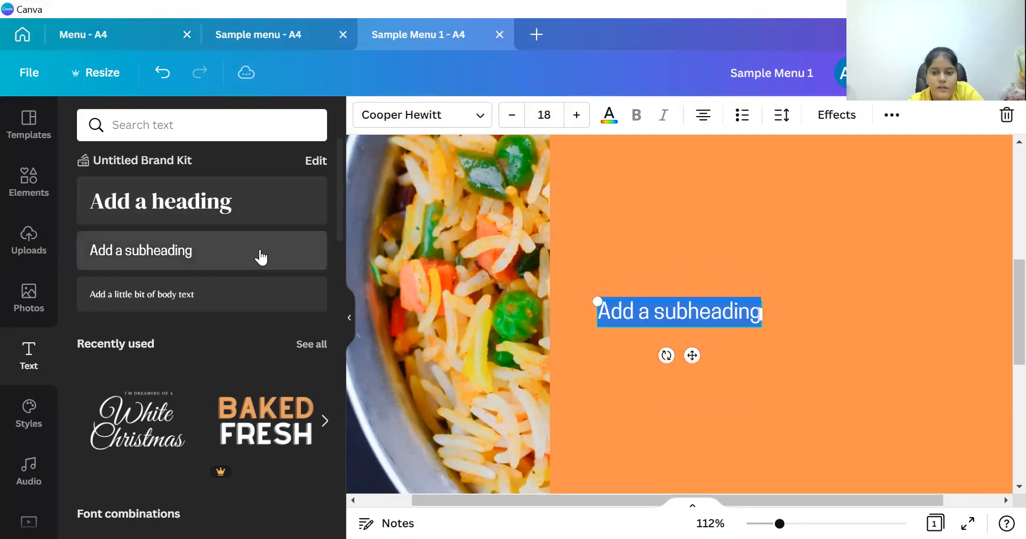
key("BackSpace")
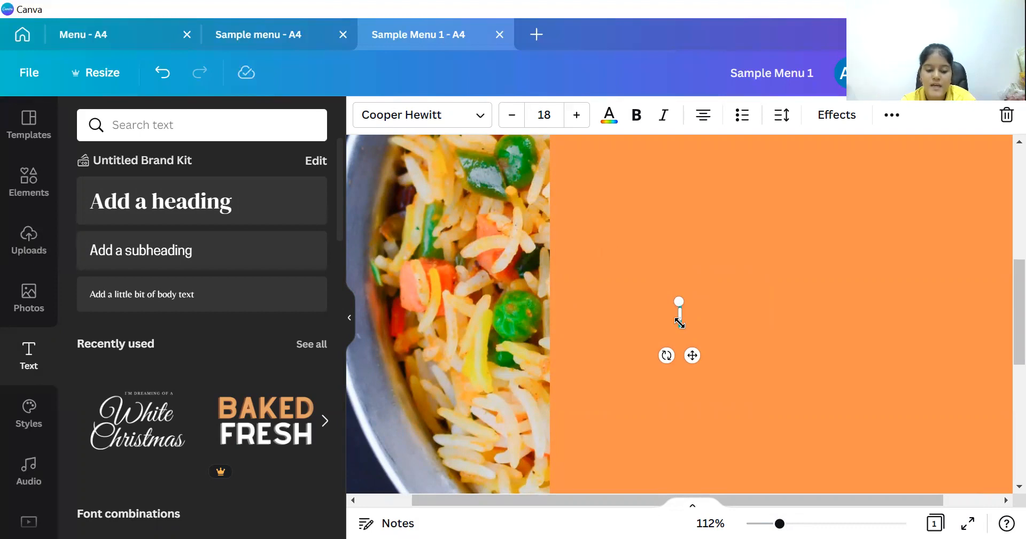
type("Gre")
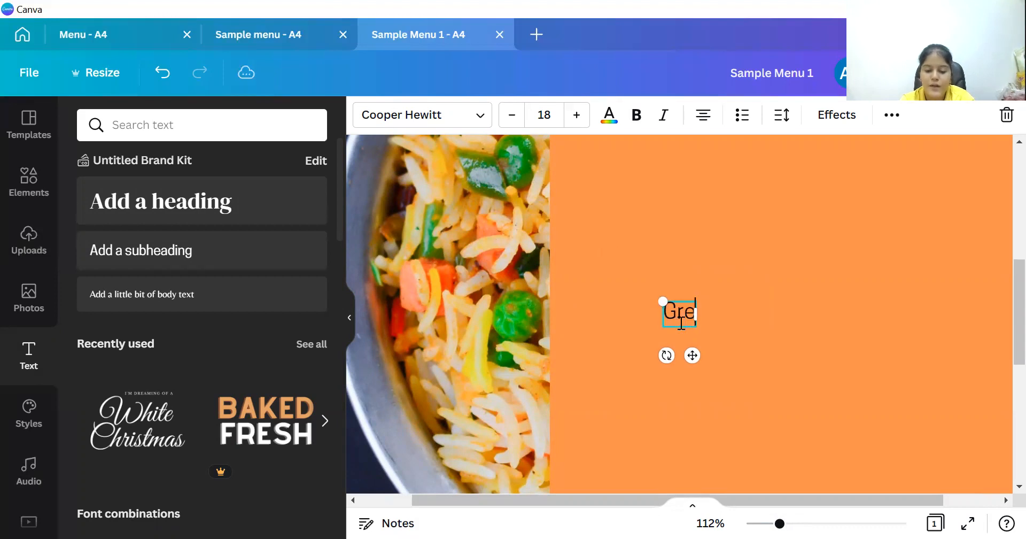
type("at")
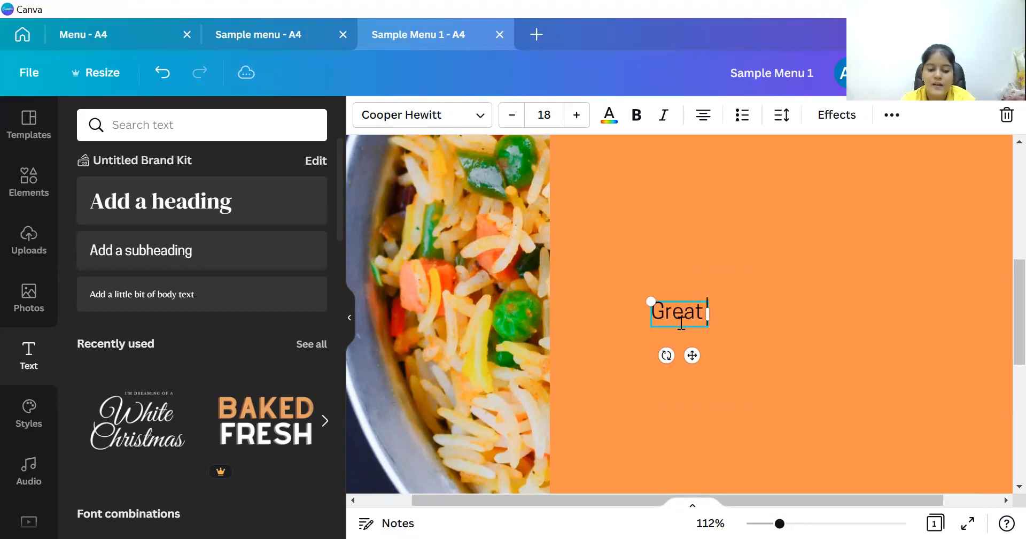
type(" Indi")
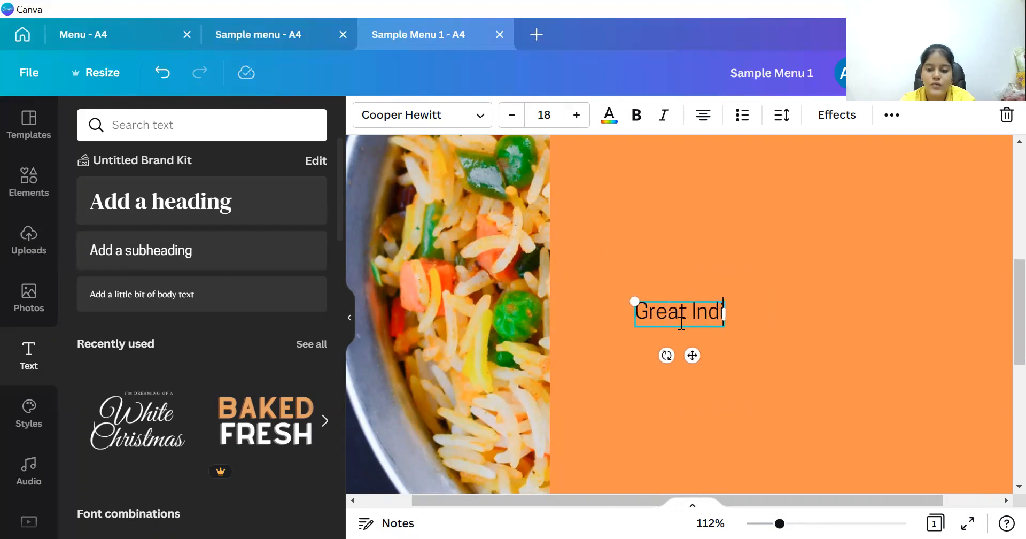
type("ans ==")
key("BackSpace")
key("BackSpace")
key("BackSpace")
key("BackSpace")
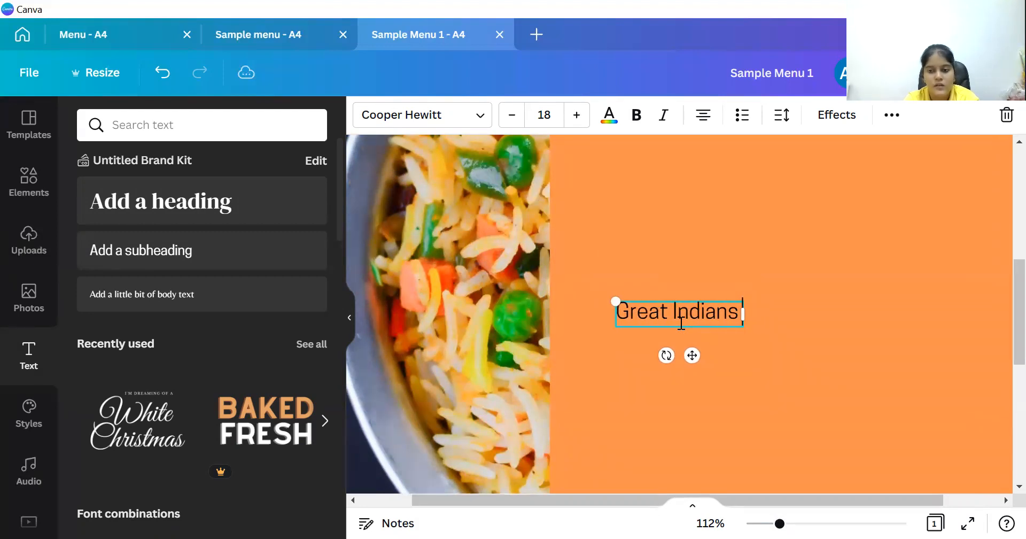
type("Foods")
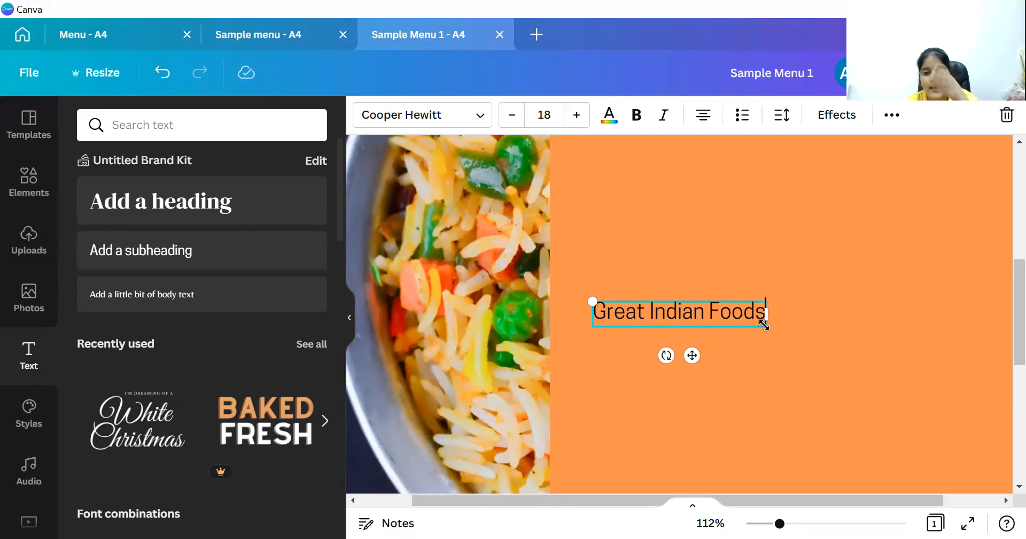
left_click_drag(764, 324, 993, 444)
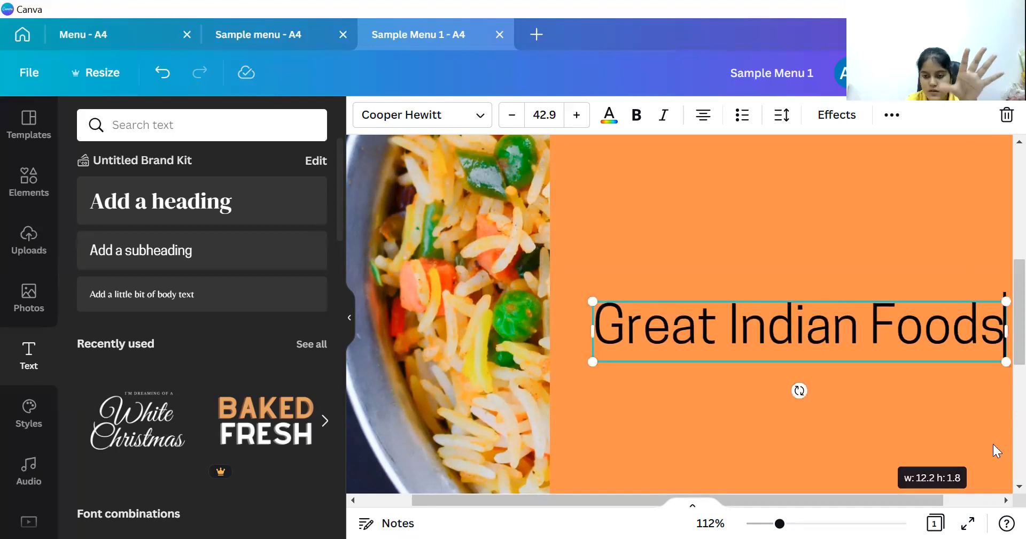
Zoom to Fit the whole page, then select the 'Great Indian Foods' title.
left_click(710, 523)
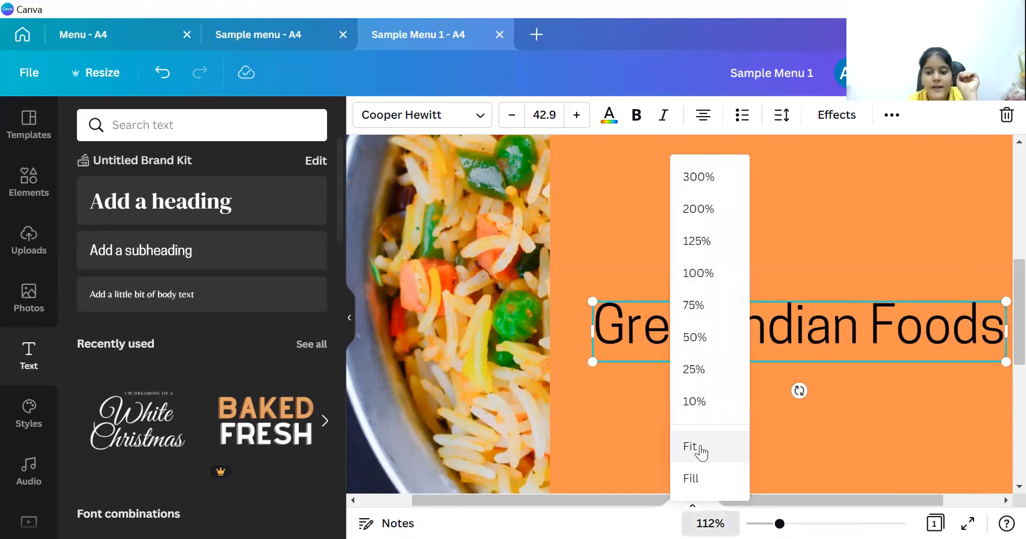
left_click(699, 448)
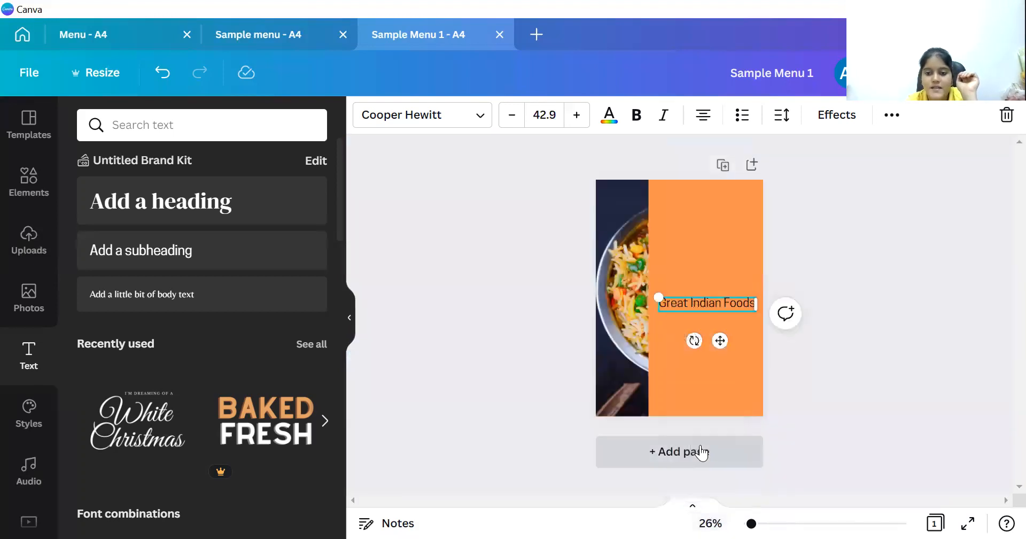
left_click(750, 349)
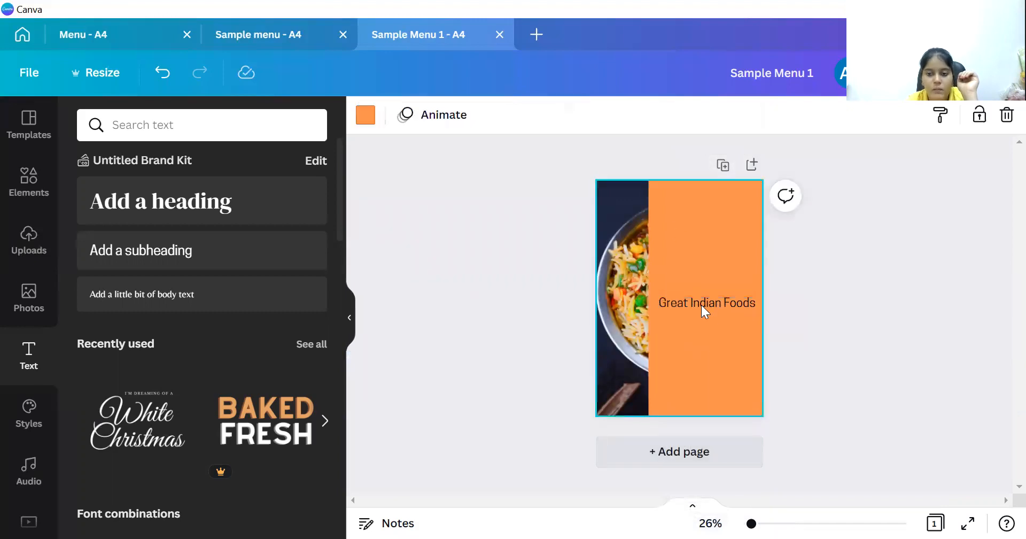
left_click(706, 305)
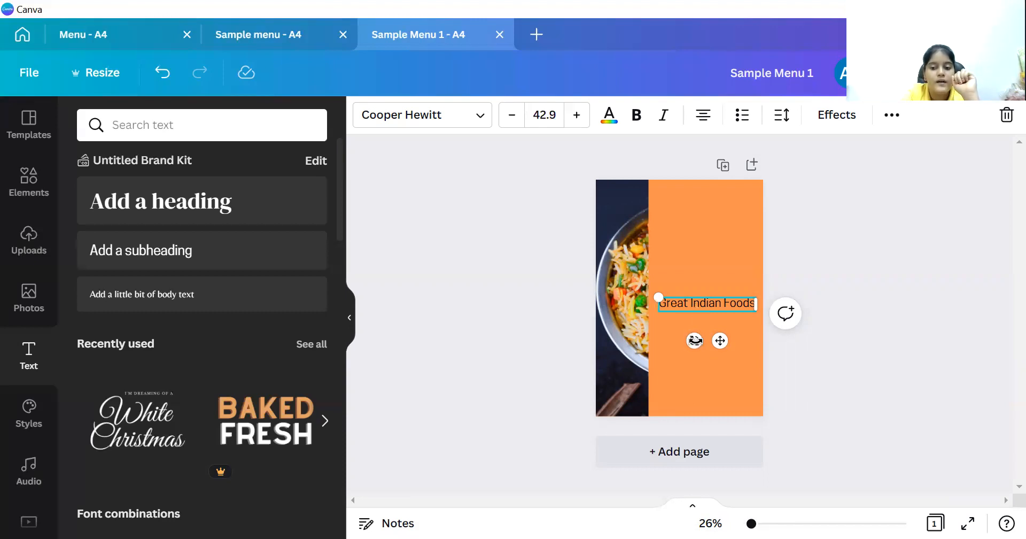
Rotate the 'Great Indian Foods' title to about -90° so it reads vertically upward.
left_click_drag(695, 340, 737, 316)
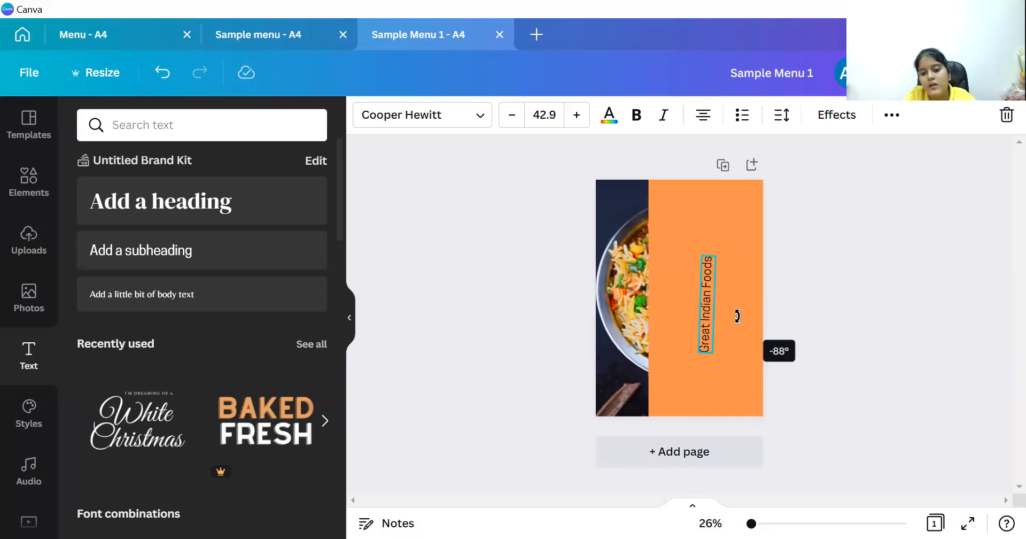
left_click_drag(737, 316, 734, 318)
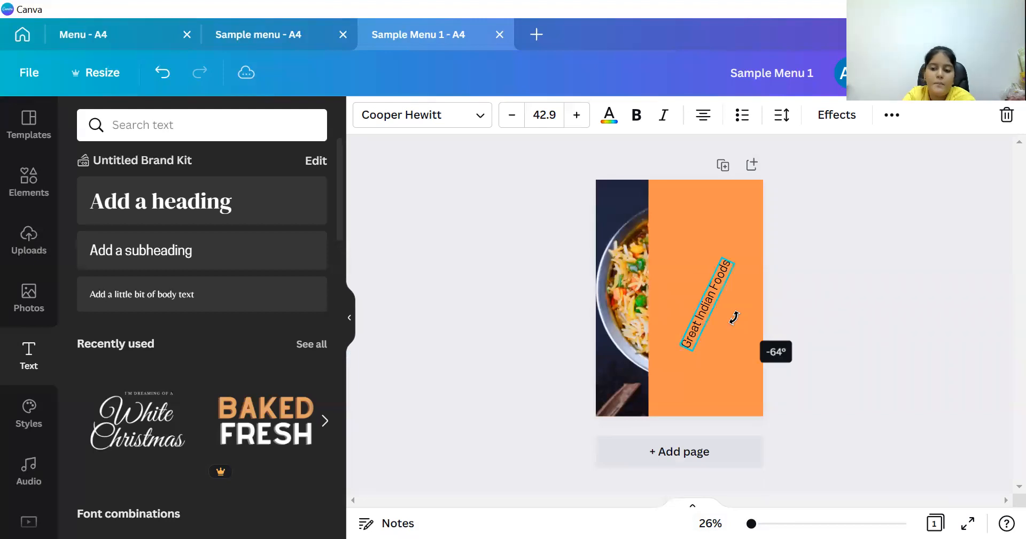
left_click_drag(734, 317, 737, 313)
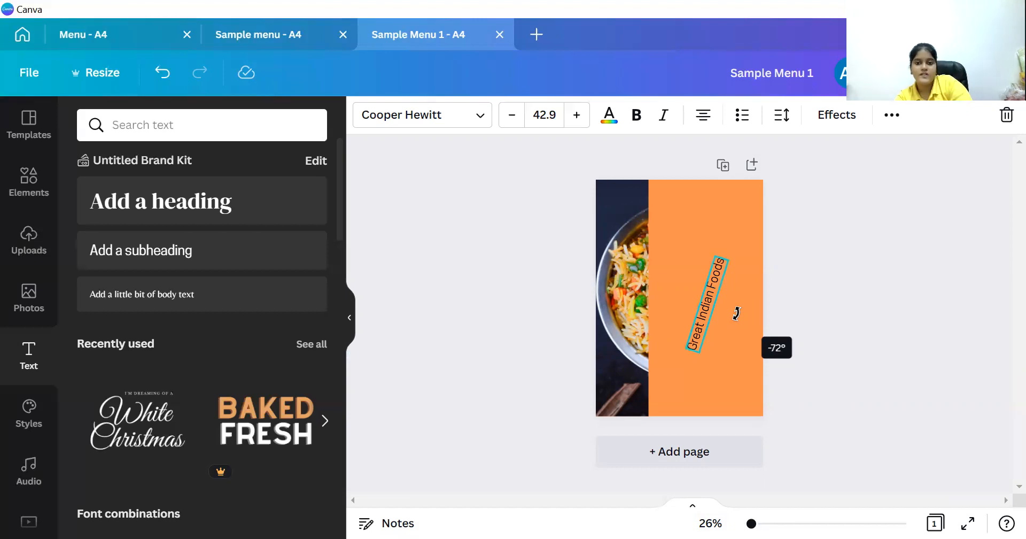
mouse_move(737, 313)
left_mouse_down()
mouse_move(740, 305)
mouse_move(728, 323)
mouse_move(738, 309)
left_mouse_up()
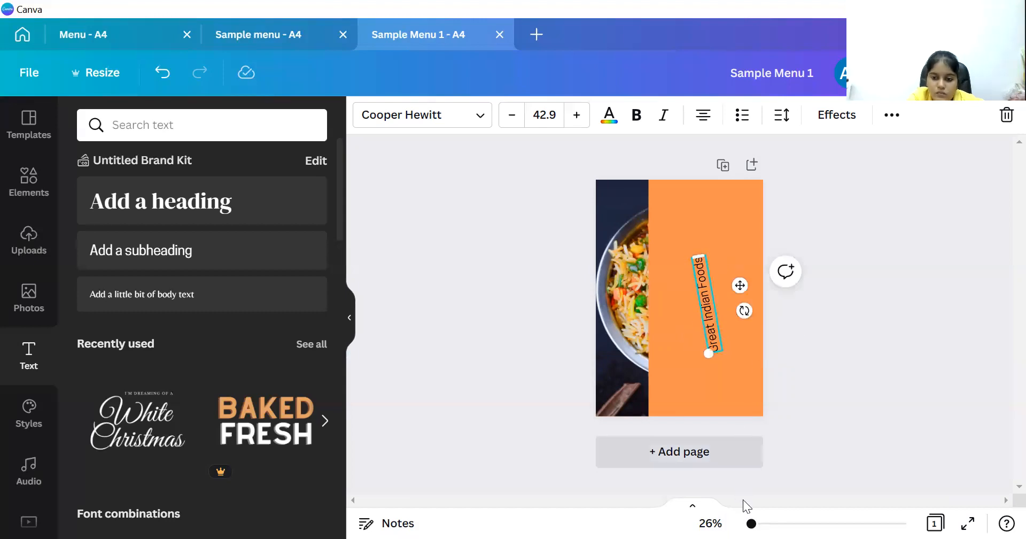
left_click(765, 523)
left_click_drag(799, 321, 799, 326)
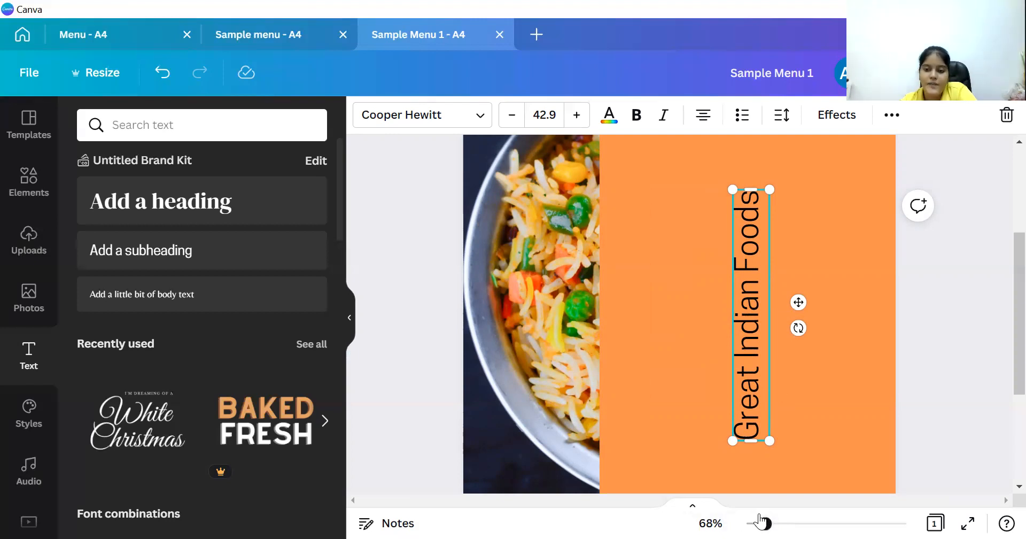
left_click_drag(766, 523, 752, 523)
Move the vertical title onto the left rice-bowl photo strip and enlarge it to size 66.3.
left_click(607, 301)
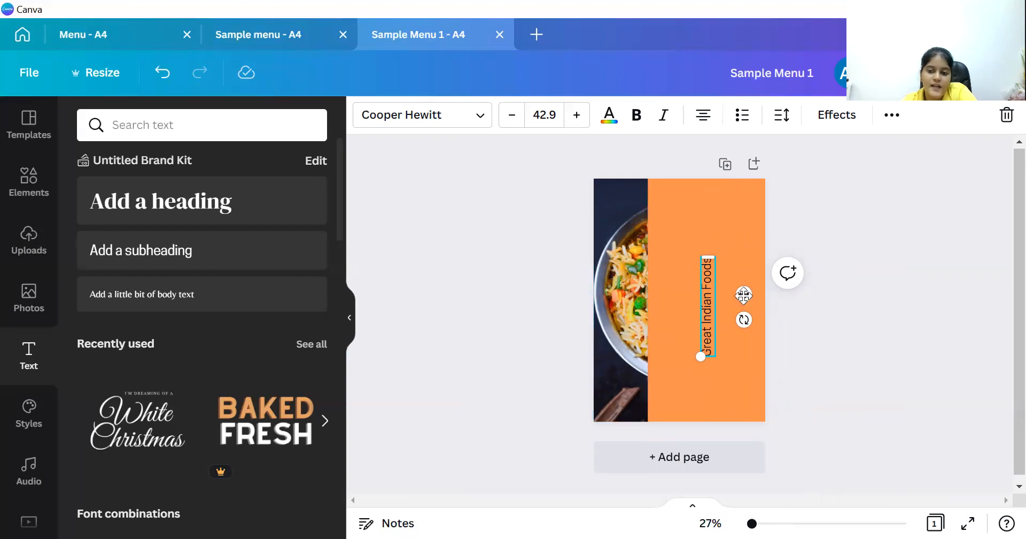
left_click_drag(743, 293, 663, 287)
left_click_drag(629, 249, 635, 184)
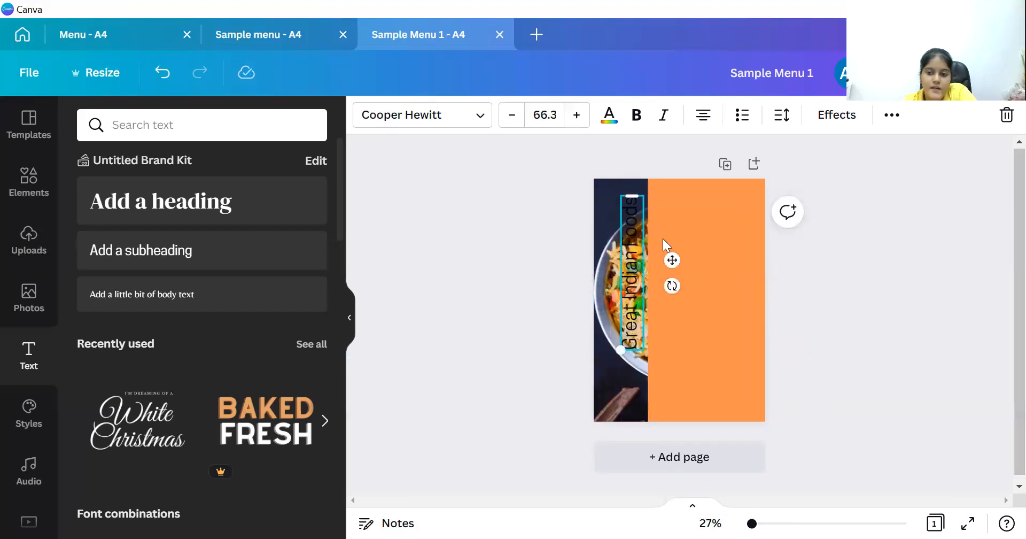
left_click_drag(672, 258, 667, 280)
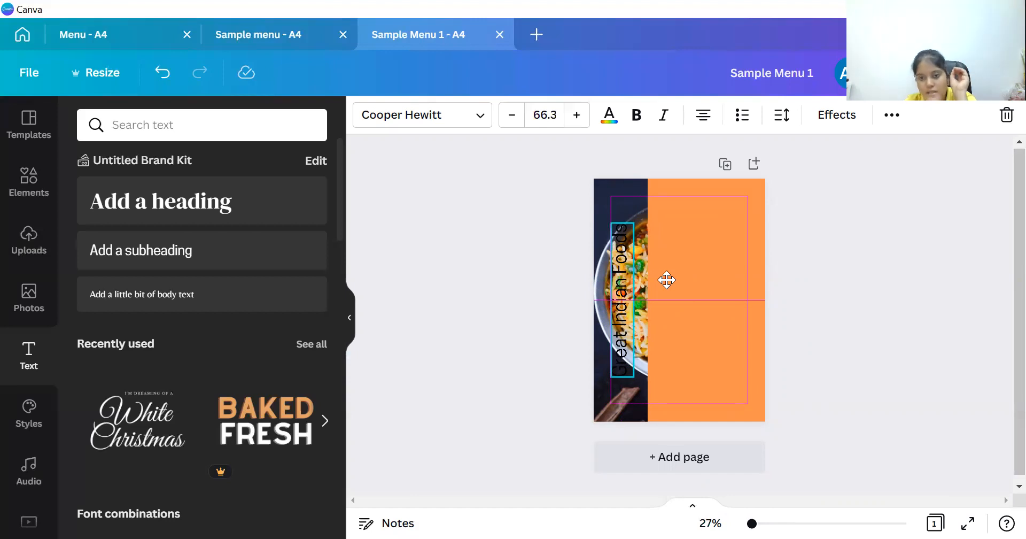
left_click(699, 236)
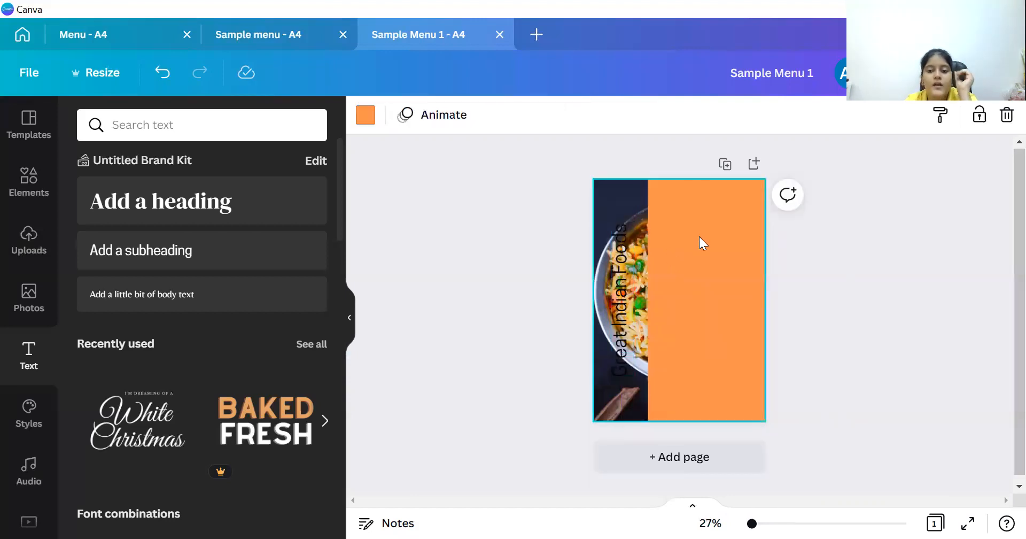
left_click(639, 266)
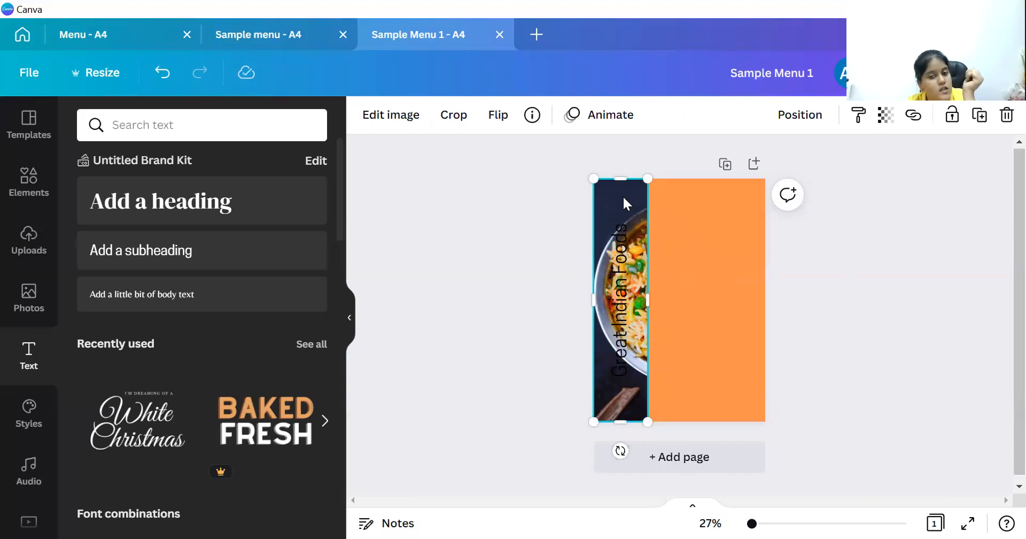
Open Edit image for the rice-bowl photo strip and scroll down to the Adjust settings.
left_click(406, 123)
left_click_drag(339, 176, 339, 215)
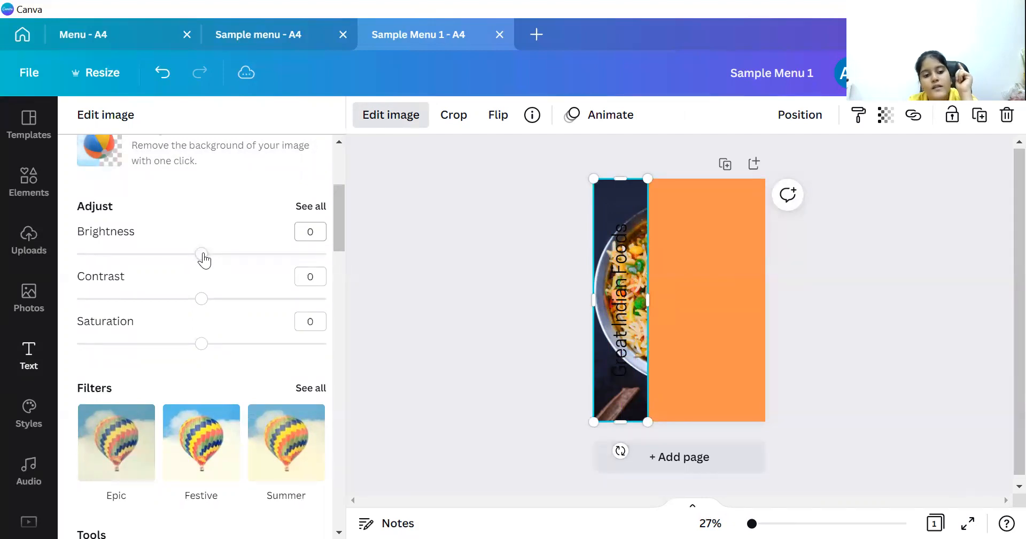
Lower the rice-bowl photo strip's brightness to about -49.
left_click(202, 254)
left_click_drag(203, 258, 161, 260)
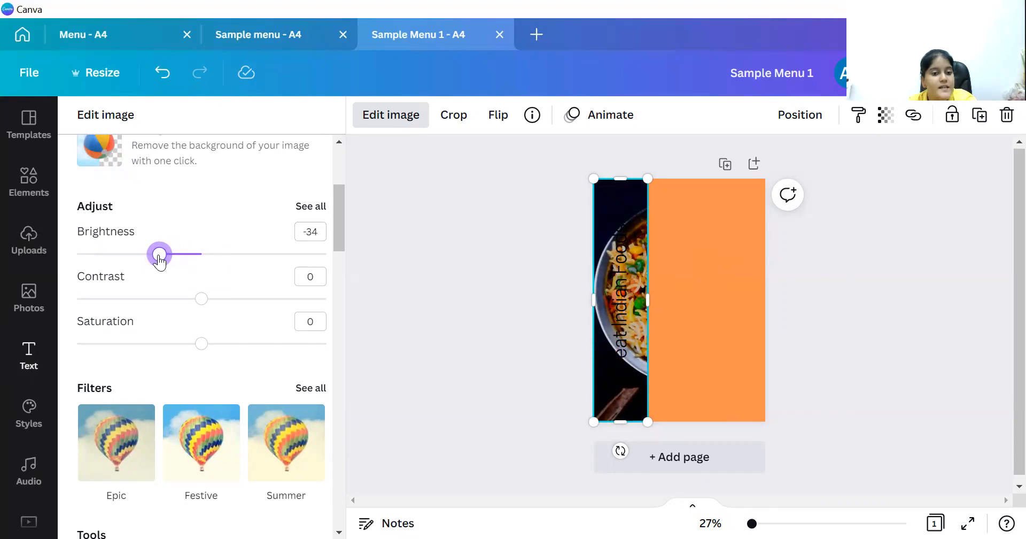
mouse_move(161, 260)
left_mouse_down()
mouse_move(196, 261)
mouse_move(142, 267)
left_mouse_up()
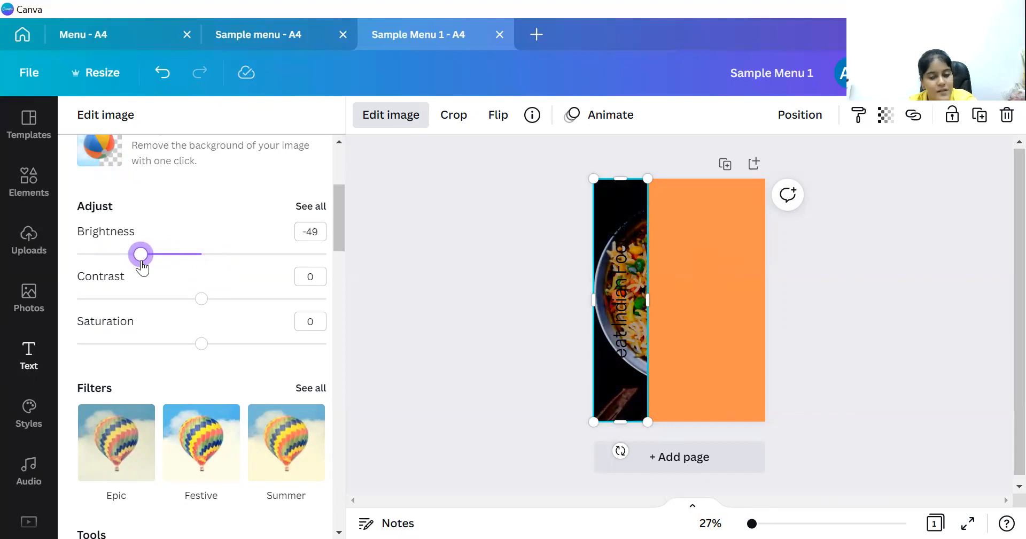
left_click(485, 186)
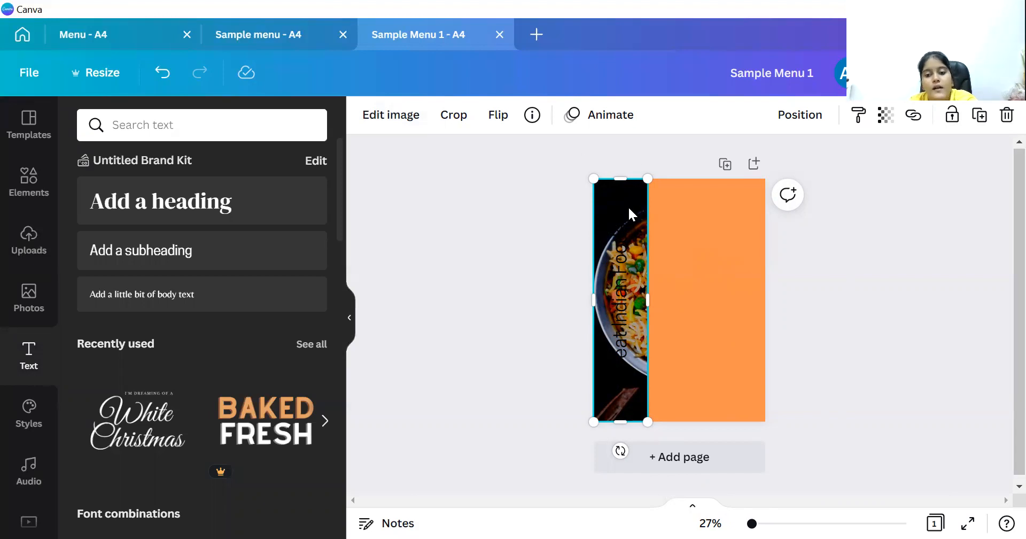
left_click(618, 272)
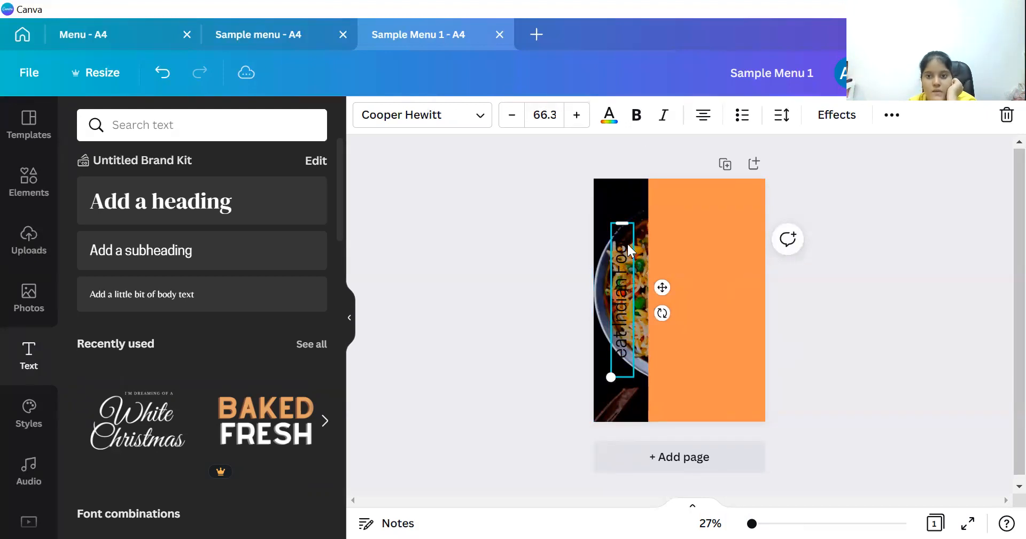
Set the 'Great Indian Foods' text colour to White from Default Colors.
left_click(613, 119)
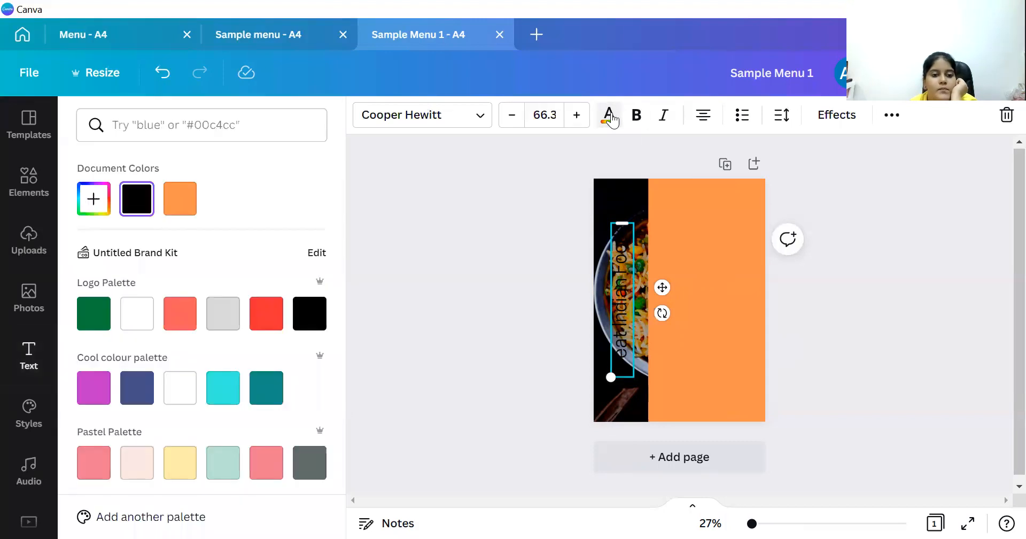
left_click_drag(342, 186, 342, 432)
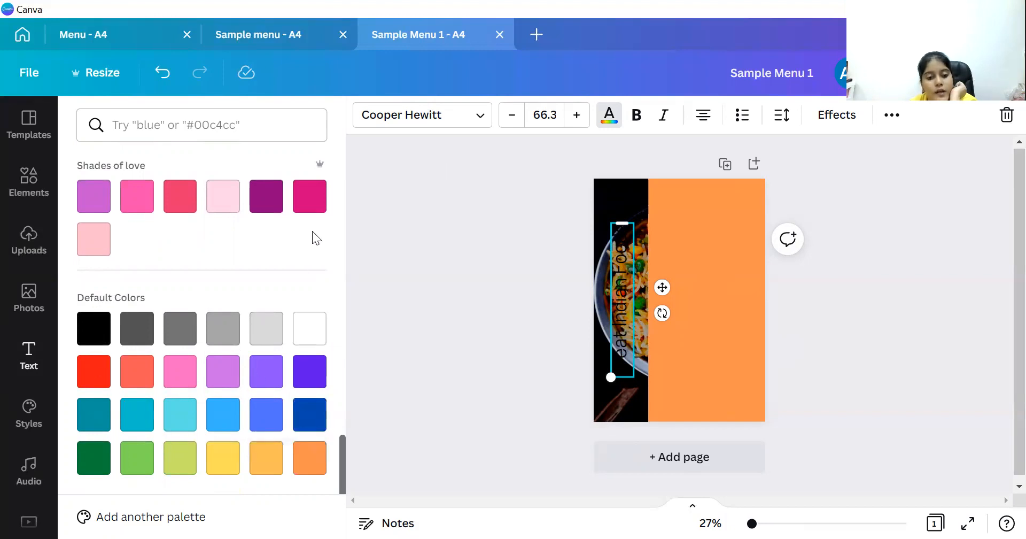
left_click(302, 333)
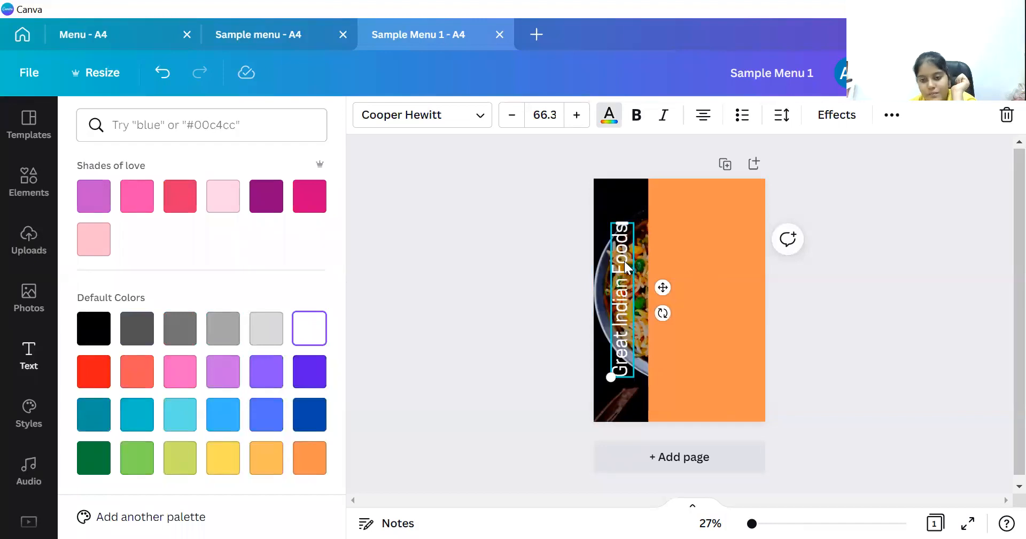
left_click(892, 116)
left_click(580, 278)
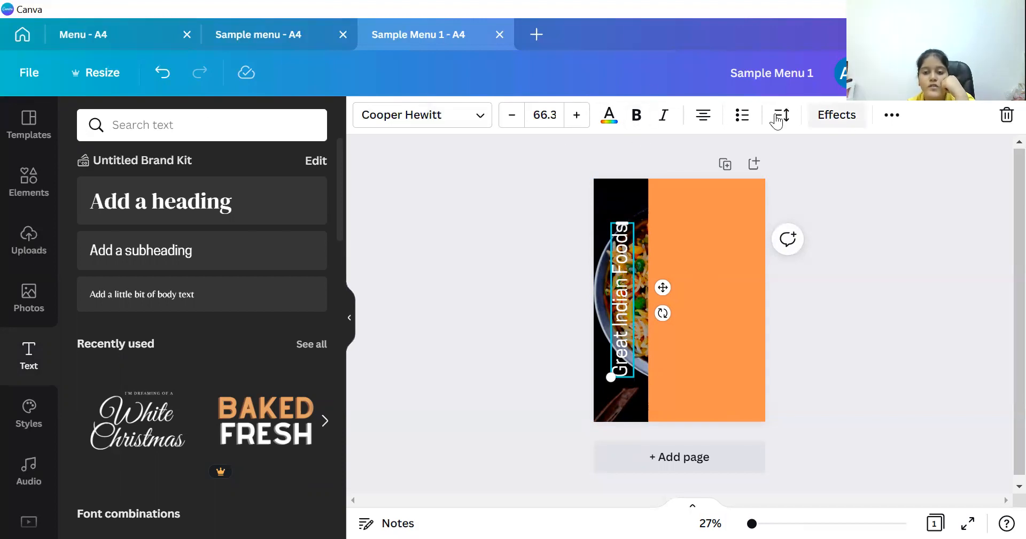
Bold the heading, widen its box so it fits one line, and nudge it lower.
left_click(636, 116)
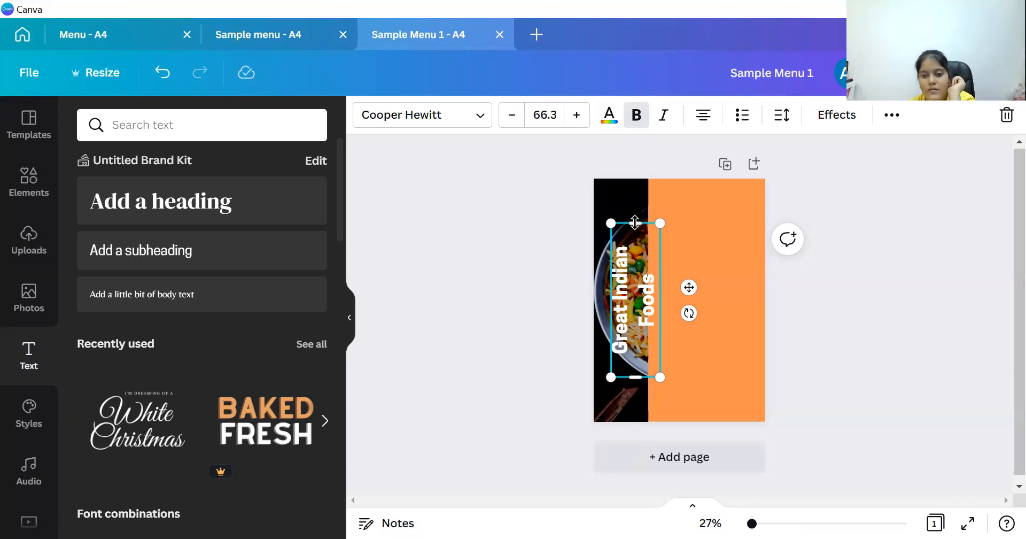
left_click_drag(635, 221, 631, 198)
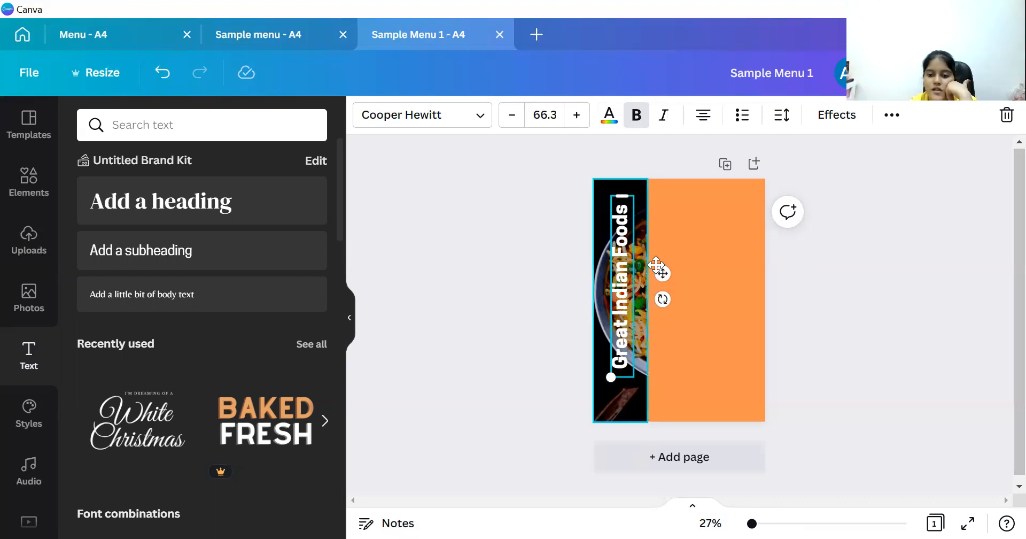
left_click_drag(663, 274, 663, 287)
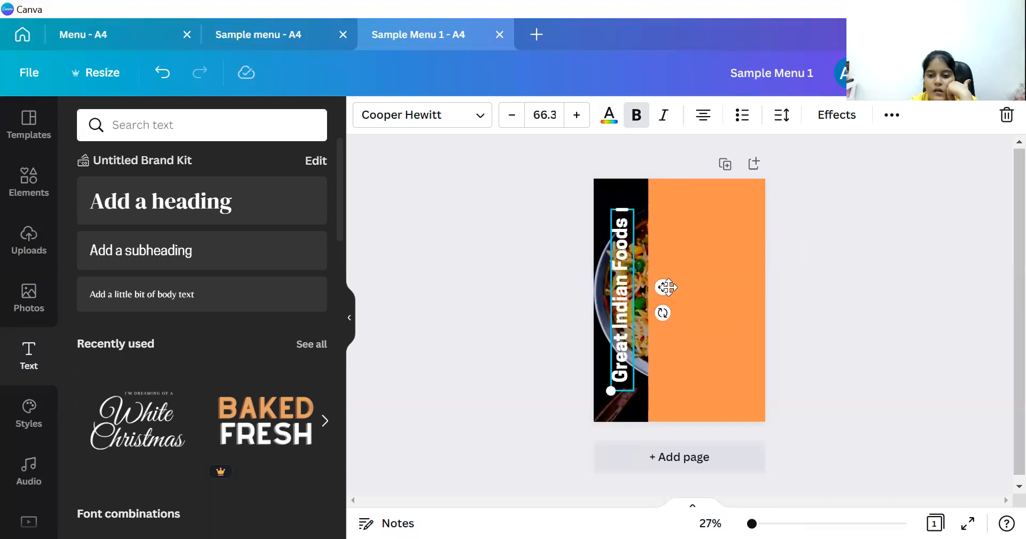
left_click(710, 309)
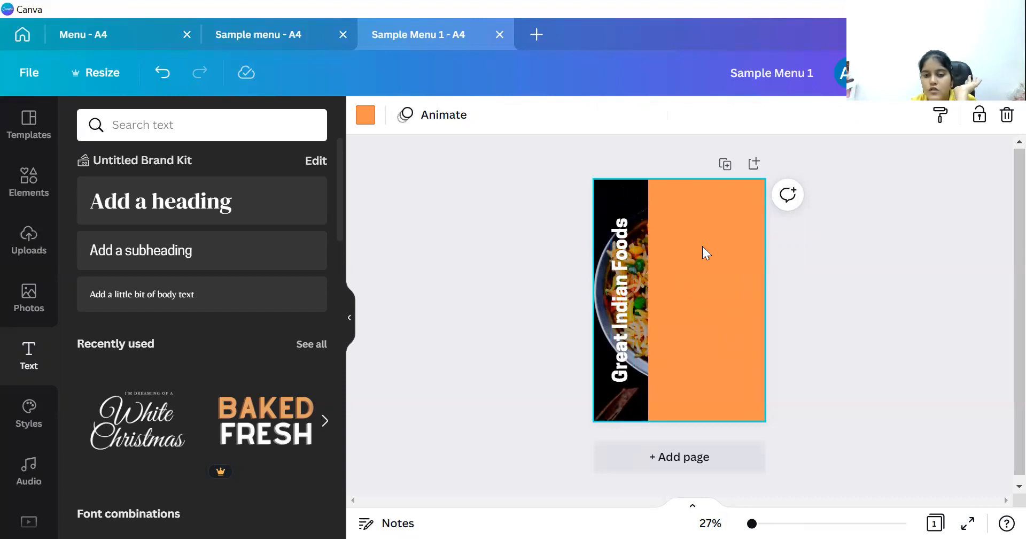
Add a 'MENU' subheading, enlarge it and place it at the top of the orange area.
left_click(263, 238)
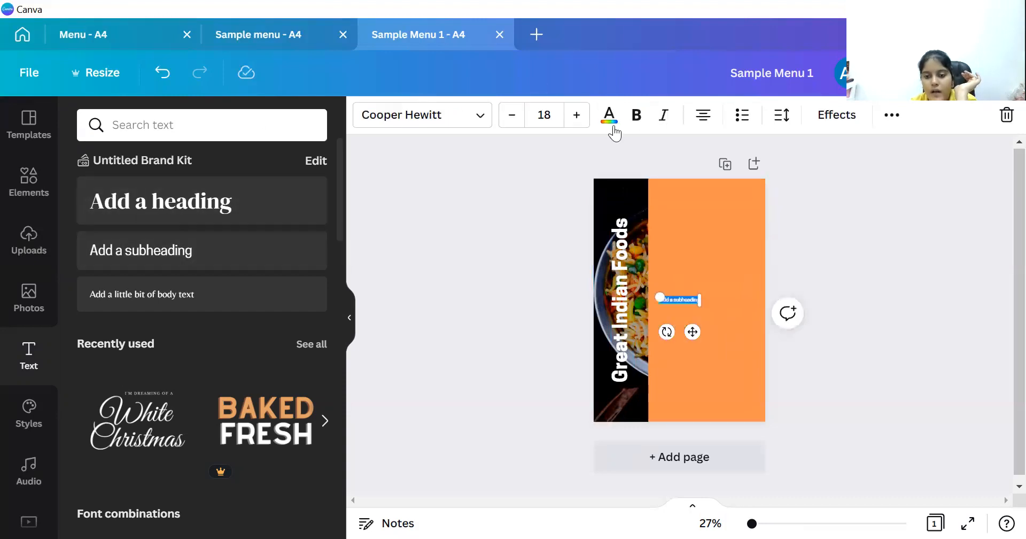
key("BackSpace")
type("MENU")
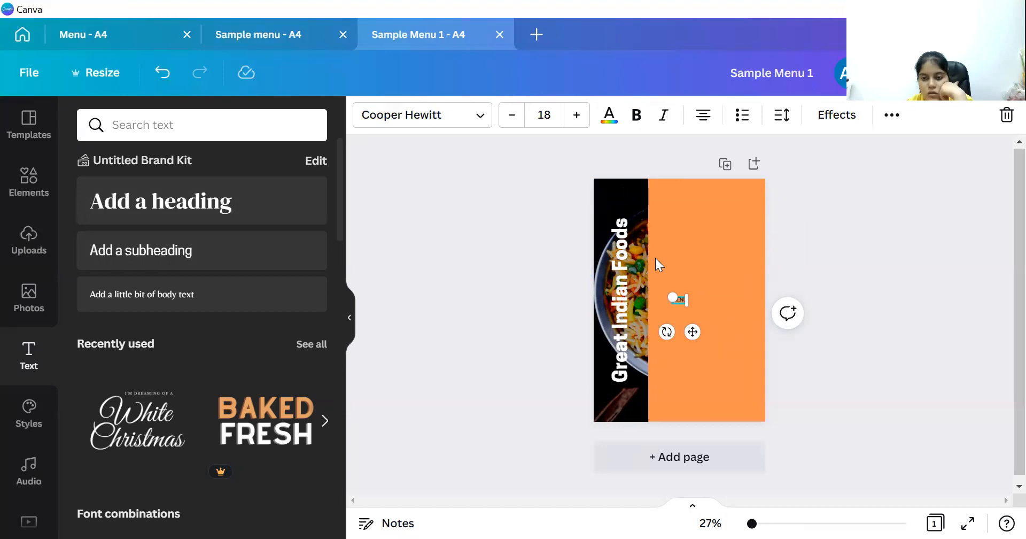
left_click_drag(696, 316, 713, 254)
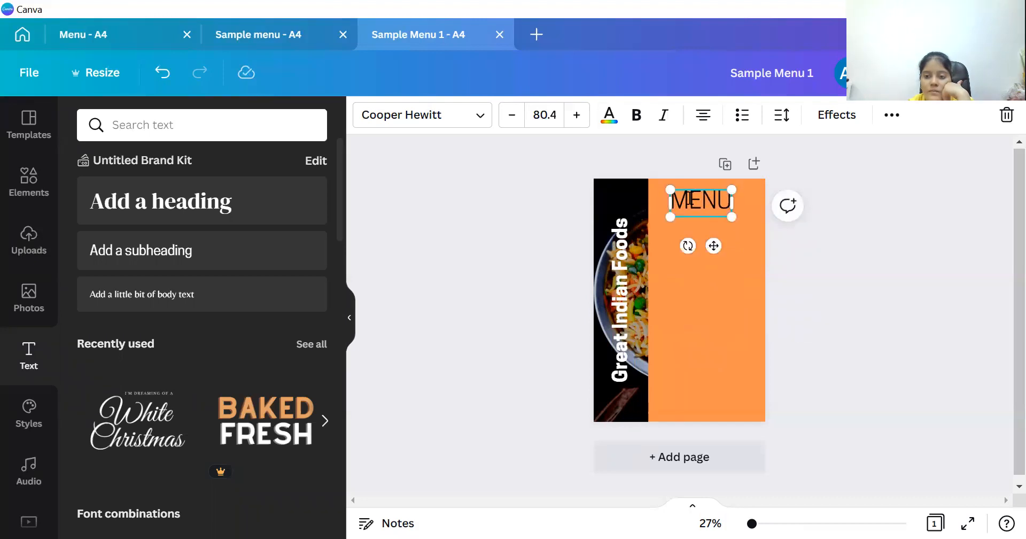
left_click(753, 248)
Change the MENU title's text colour to white.
left_click(705, 209)
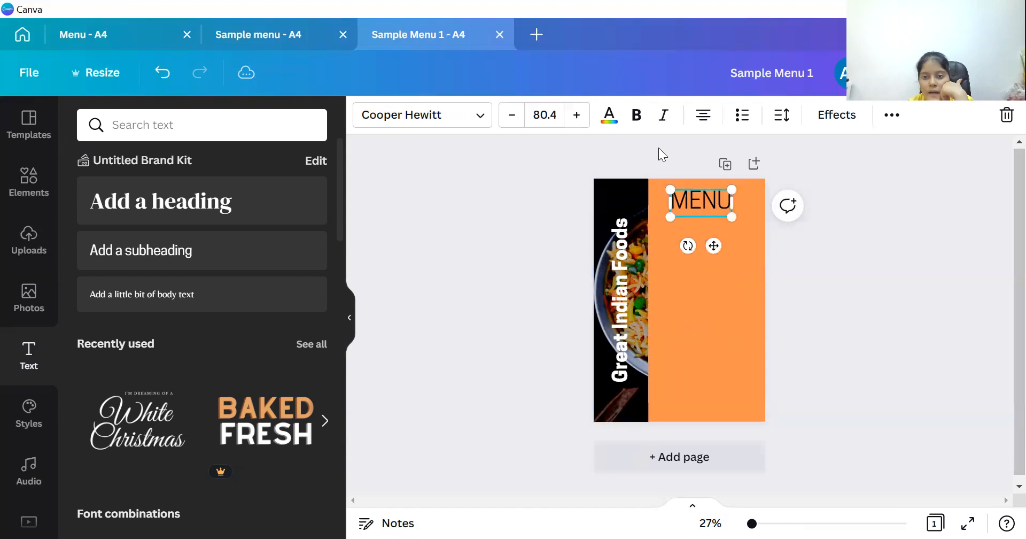
left_click(609, 118)
left_click(225, 206)
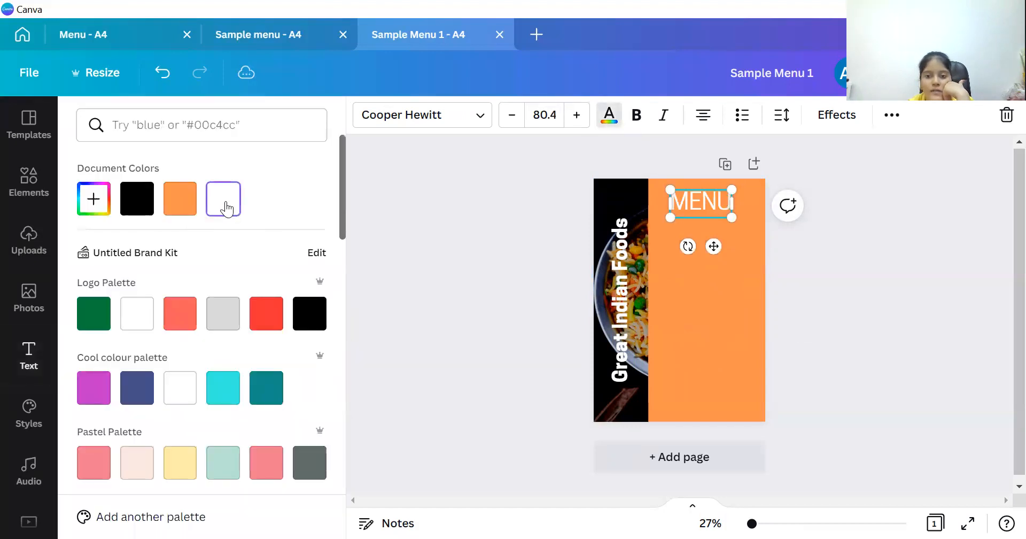
left_click(464, 236)
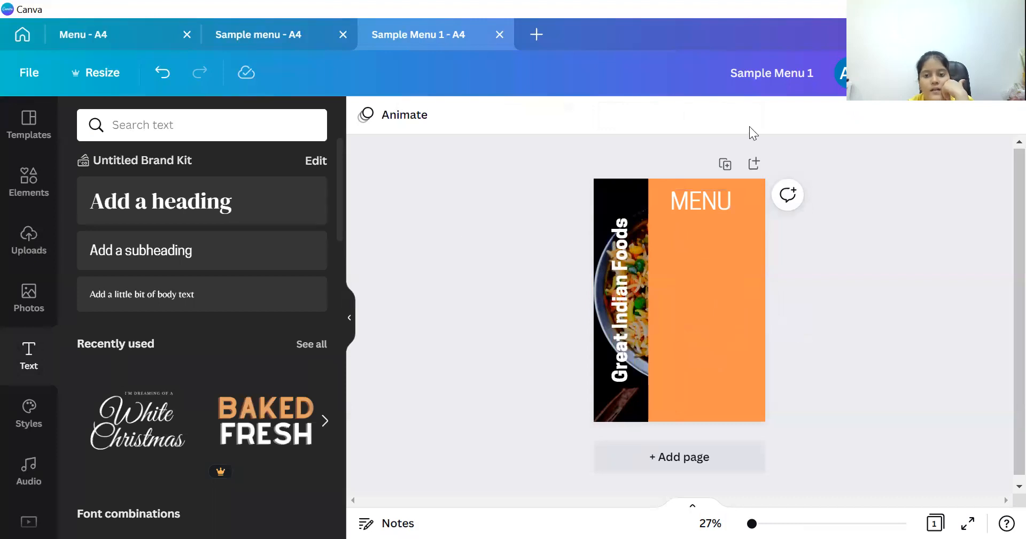
left_click(22, 198)
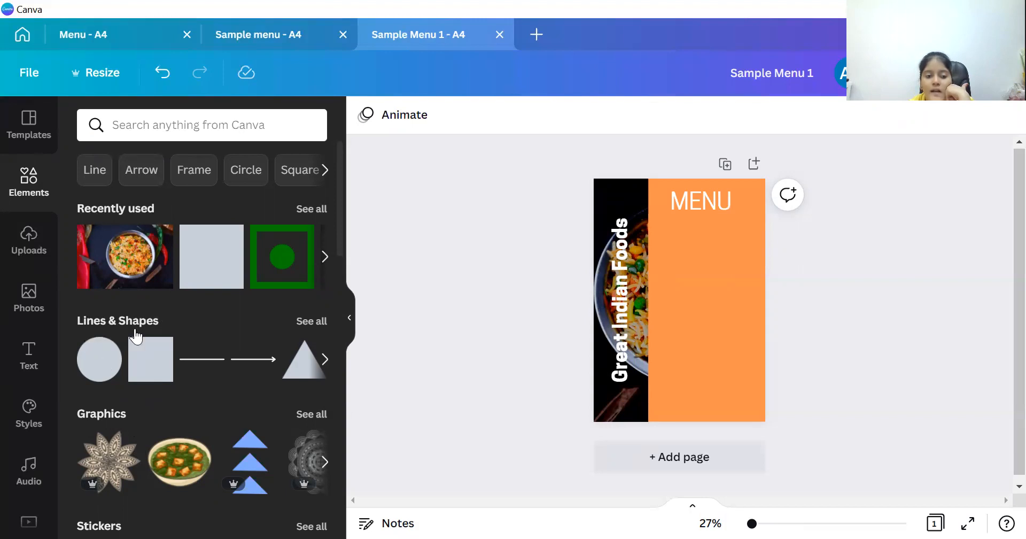
Place a square from Lines & Shapes under MENU, widen it, and stretch it down tall.
mouse_move(137, 355)
left_click(138, 365)
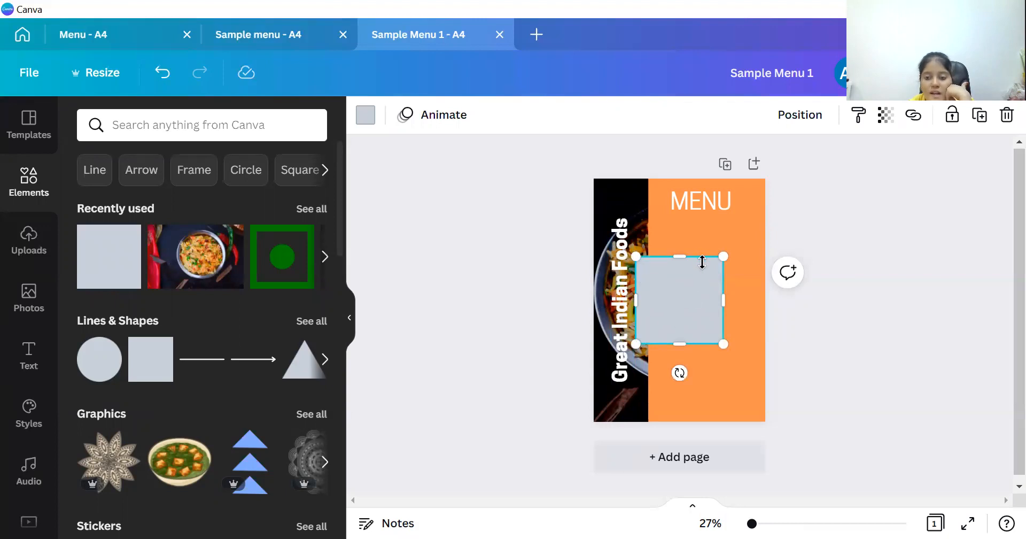
right_click(659, 290)
left_click(658, 291)
left_click_drag(658, 291, 679, 258)
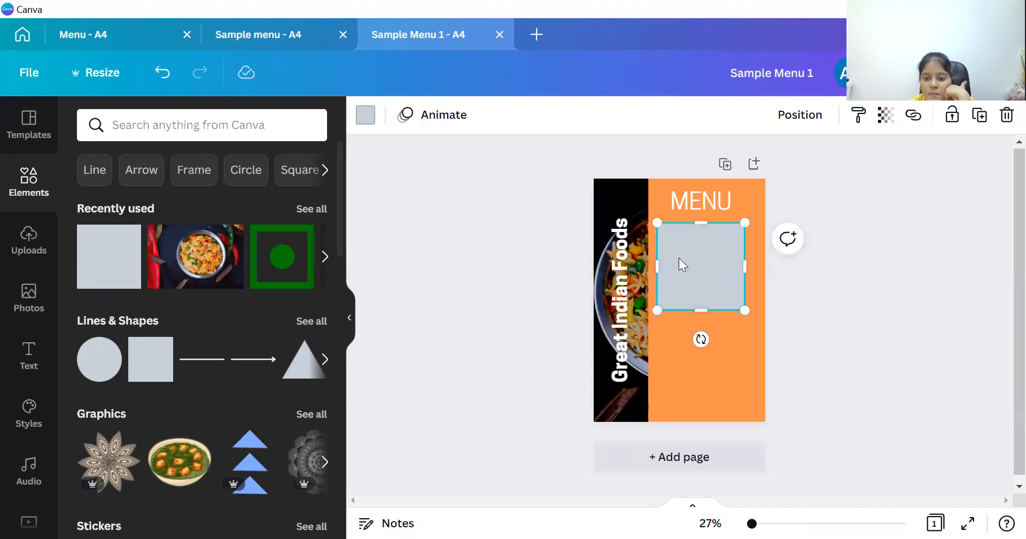
left_click_drag(756, 261, 764, 261)
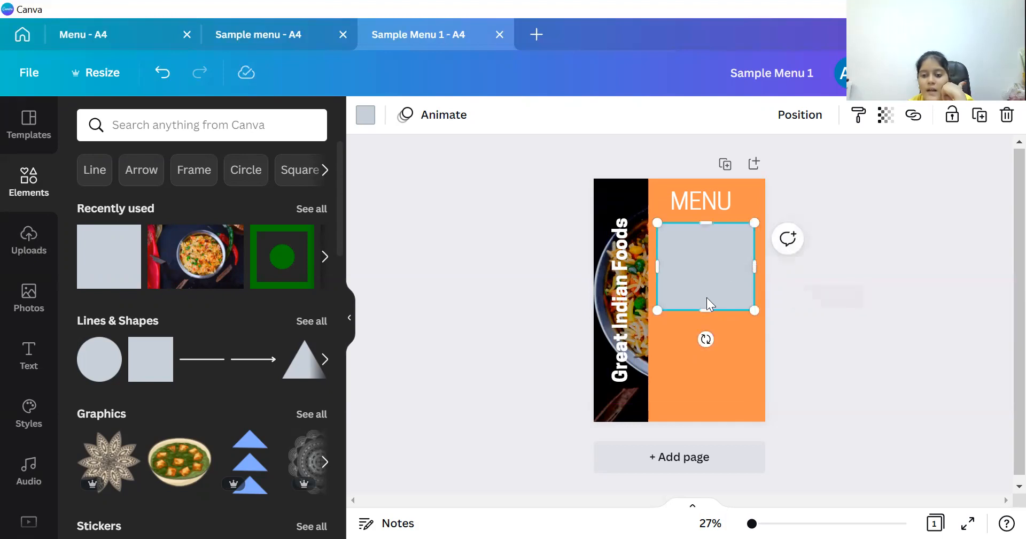
left_click_drag(710, 325, 722, 407)
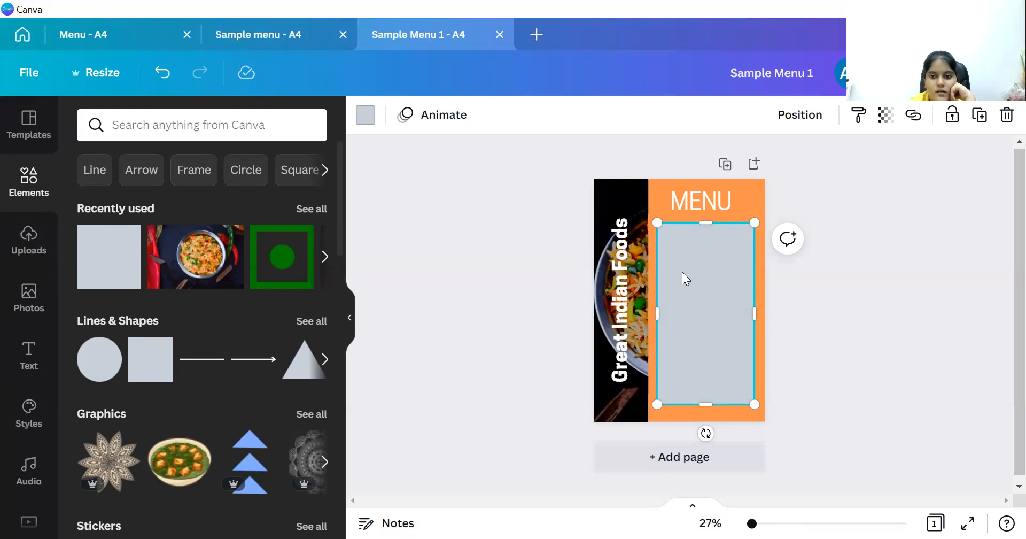
Recolour the tall rectangle white from Document Colors and extend its bottom slightly.
left_click(361, 118)
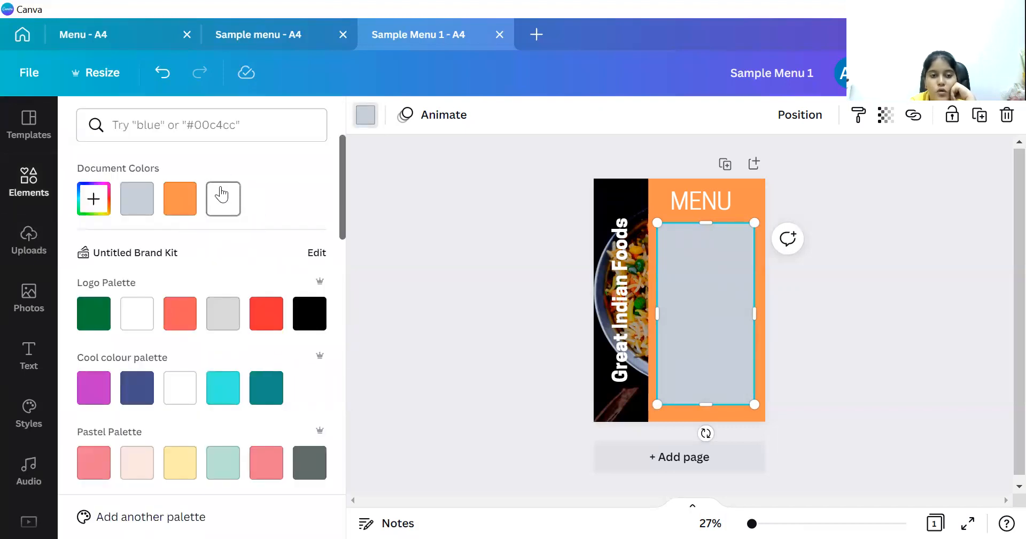
left_click(223, 198)
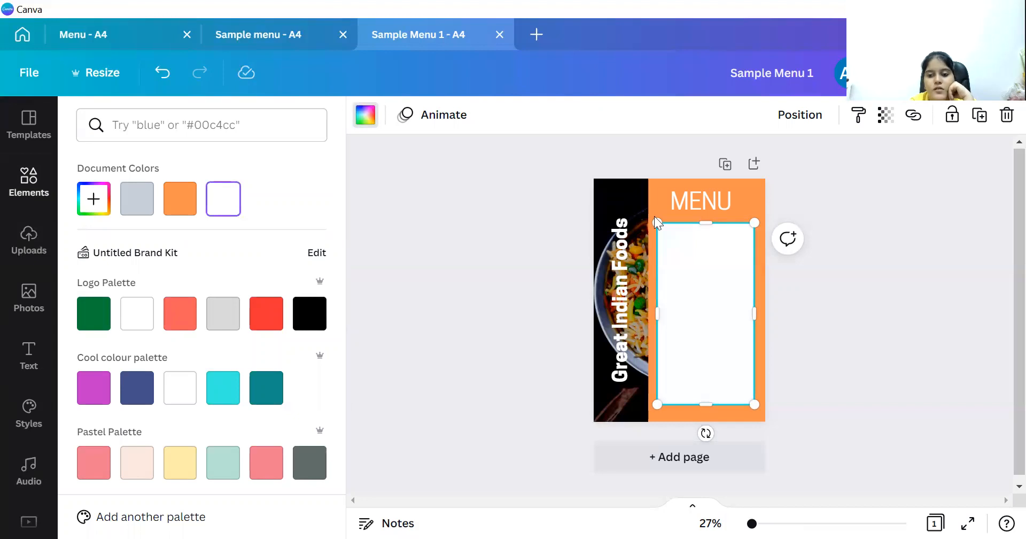
left_click_drag(706, 404, 705, 409)
left_click(678, 294)
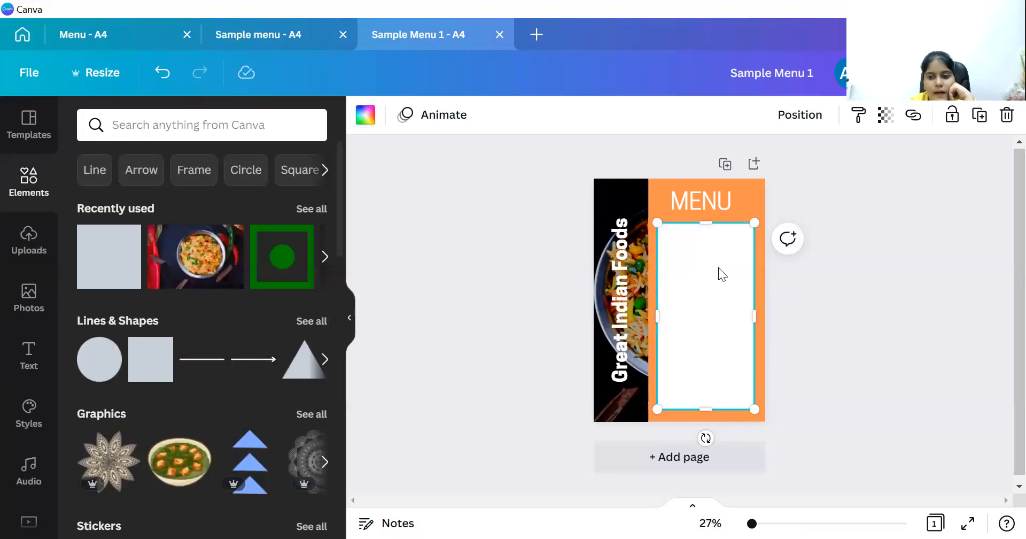
left_click(816, 325)
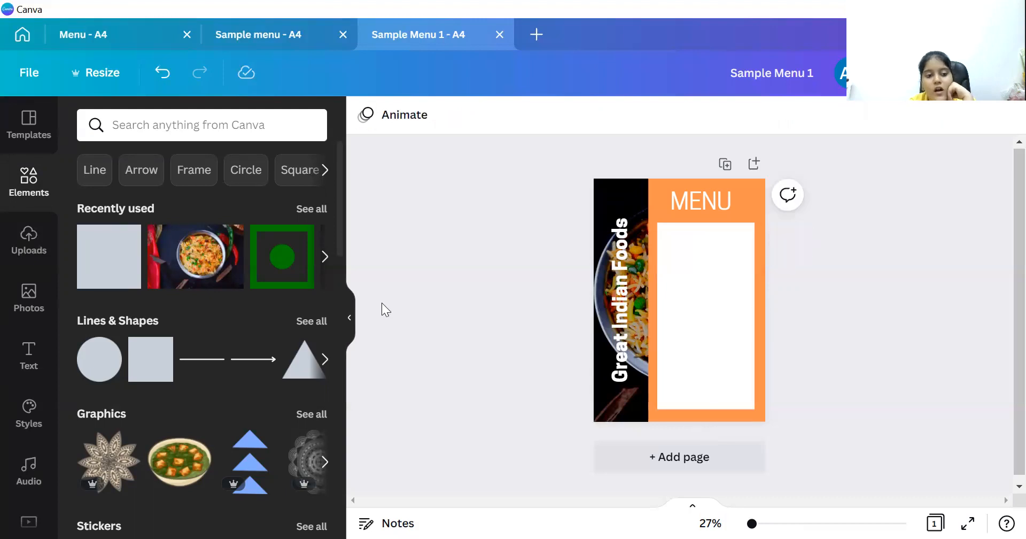
left_click(22, 361)
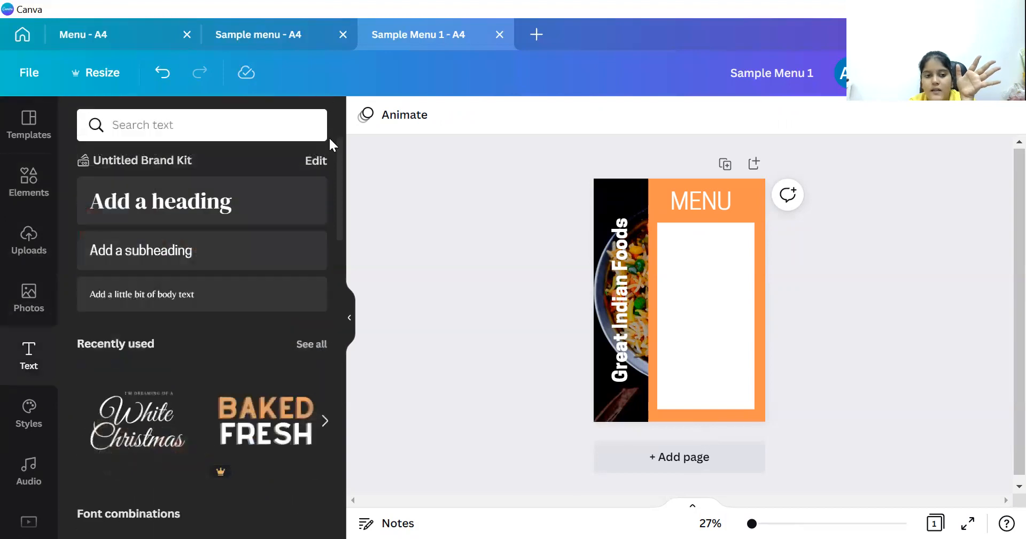
Add a text box reading 'STARTERS' and 'French Fries', then paste the full menu list into it.
left_click(210, 250)
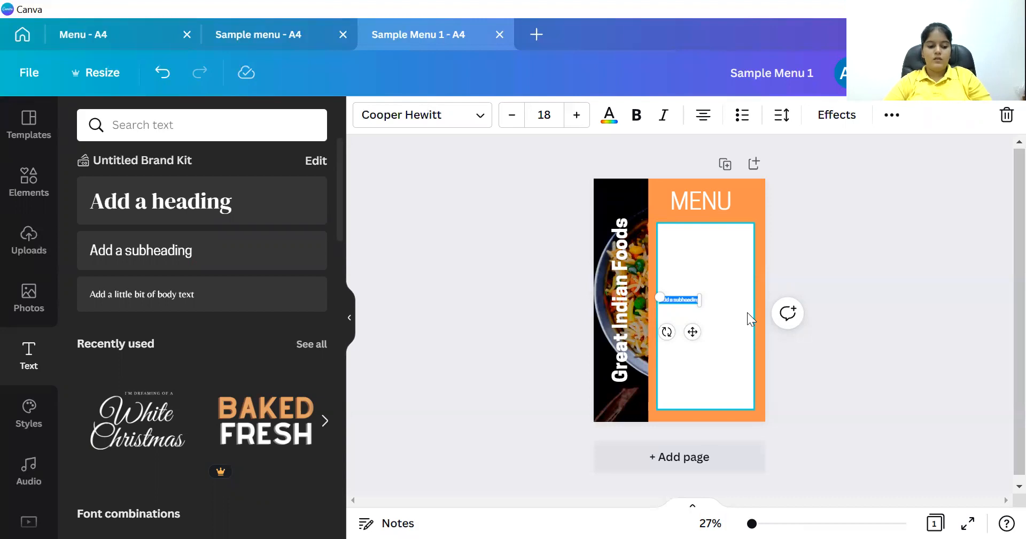
key("BackSpace")
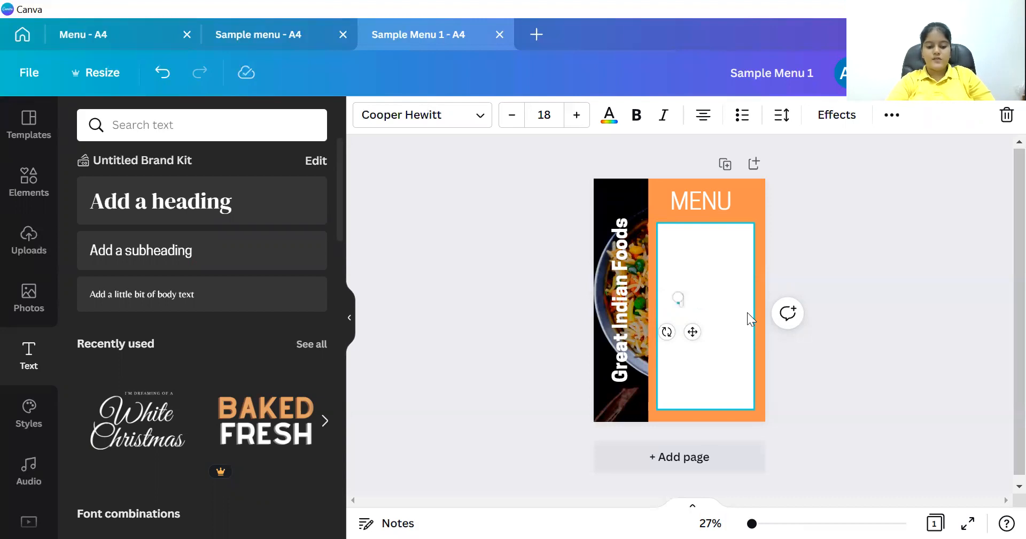
type("STARTERS")
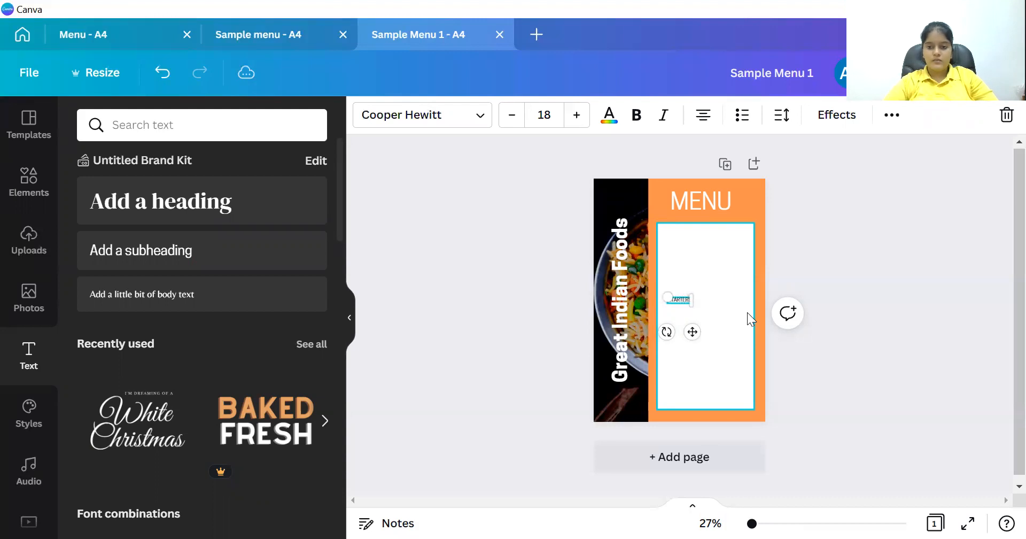
left_click_drag(689, 300, 696, 267)
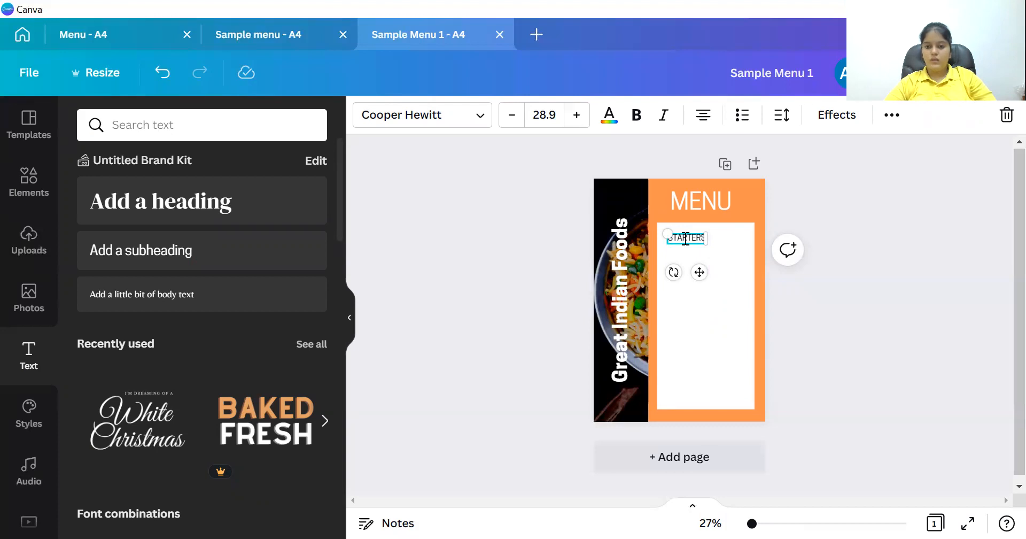
key("Return")
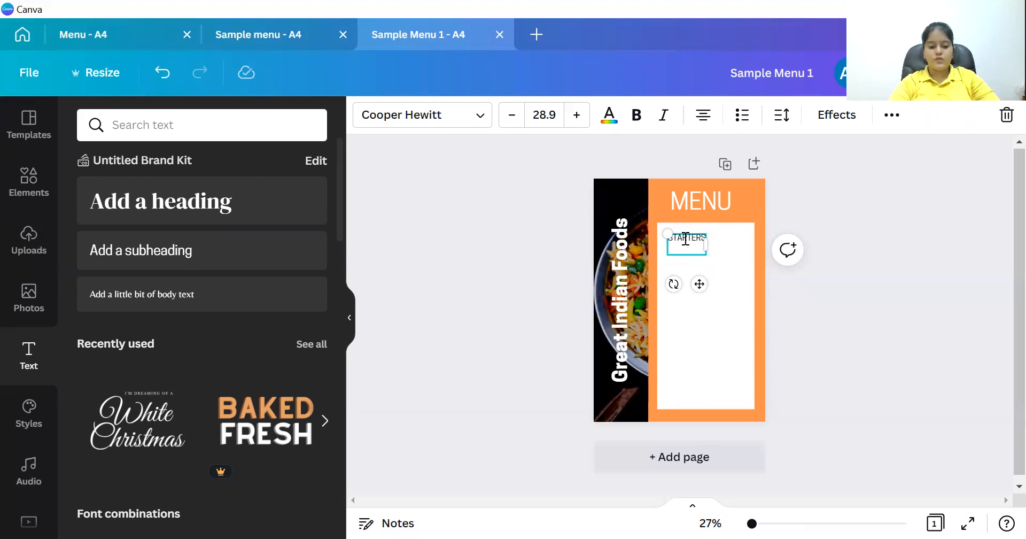
type("French Fries")
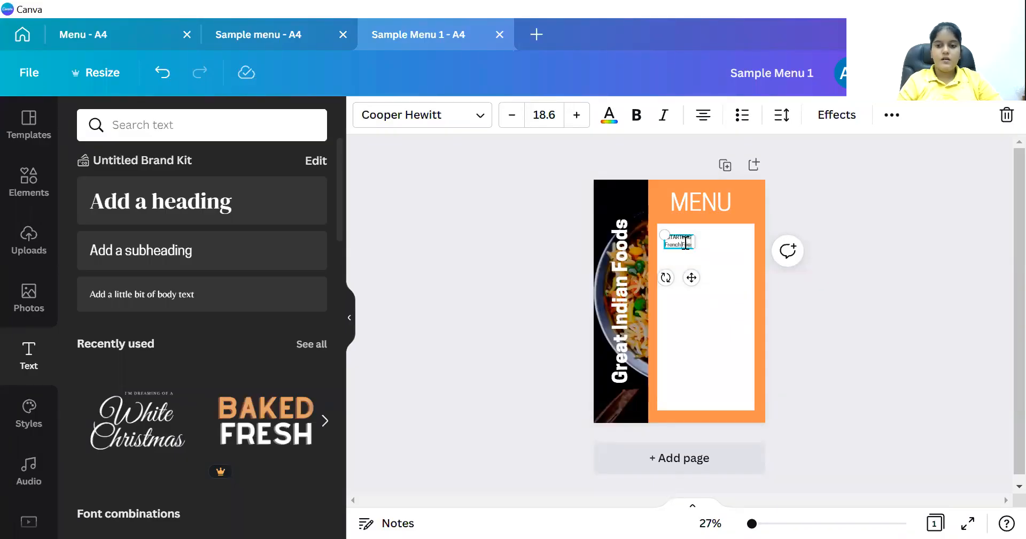
key("ctrl+a")
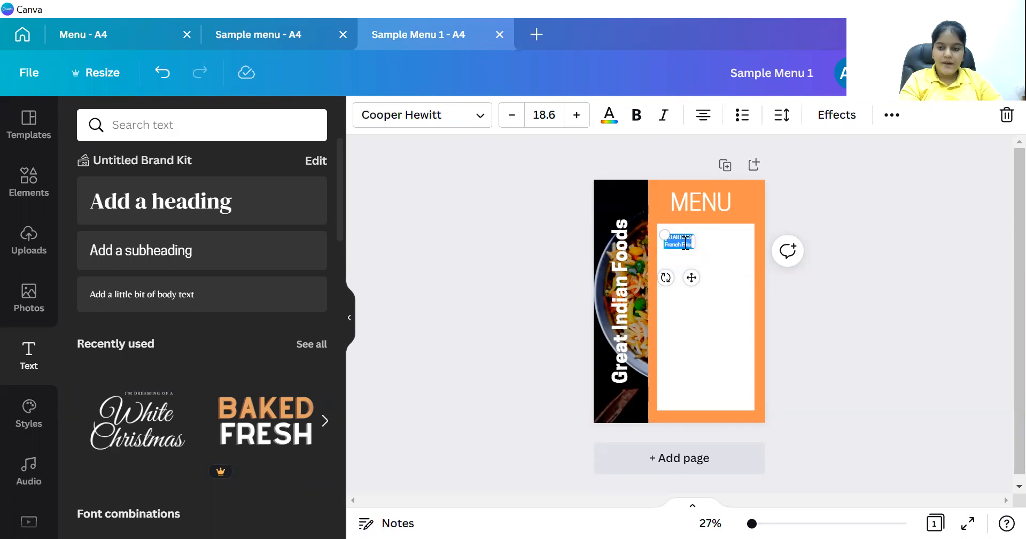
type("STARTERS  French Fries Samosas Spring rolls Baby corn  MAIN COURSE  Dosa (Mysore Masala, Plain) Paratha (Aloo, Methi, Lachha) Rice (Fried, Vegetable, Jeera) Sabzi (Palak paneer, Kadai vegetable) Naan (Garlic, cheese,) Pizza  DESSERTS  Ice Cream (Vanilla, Butterscotch.) Gulab Jamun Rasgulla Rasmalai")
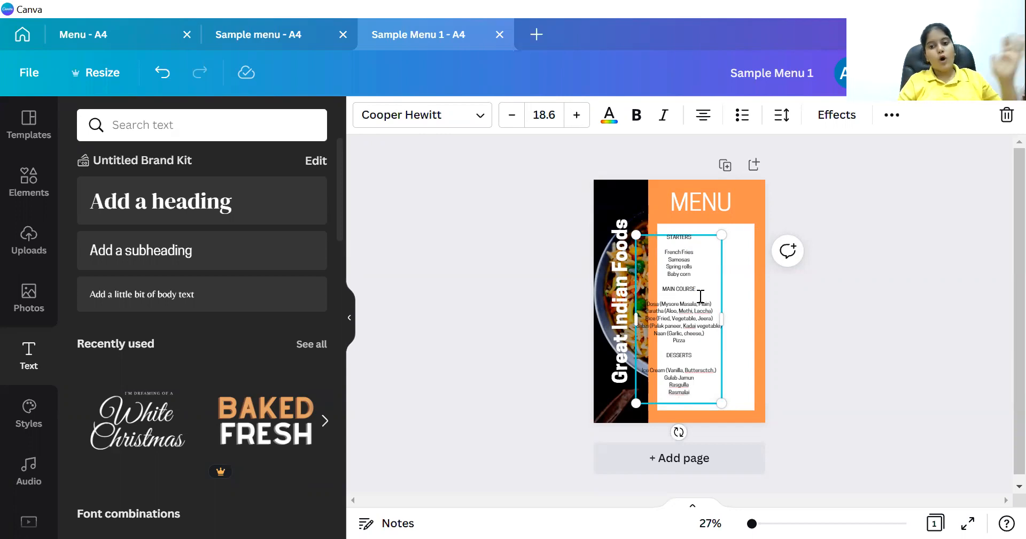
Move the starters-to-desserts menu list to the middle of the white panel and left-align its lines.
left_click(700, 295)
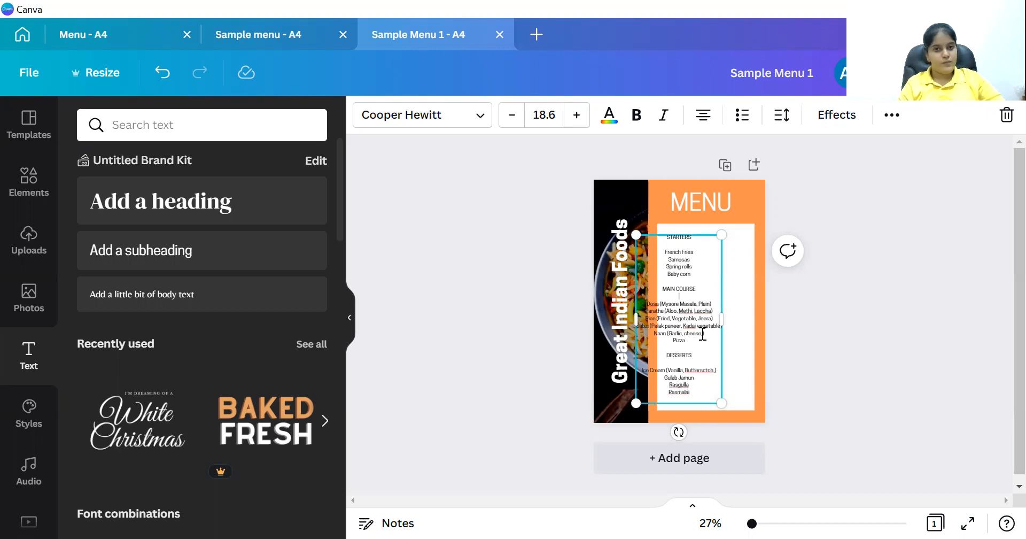
left_click(813, 329)
left_click_drag(686, 326, 714, 324)
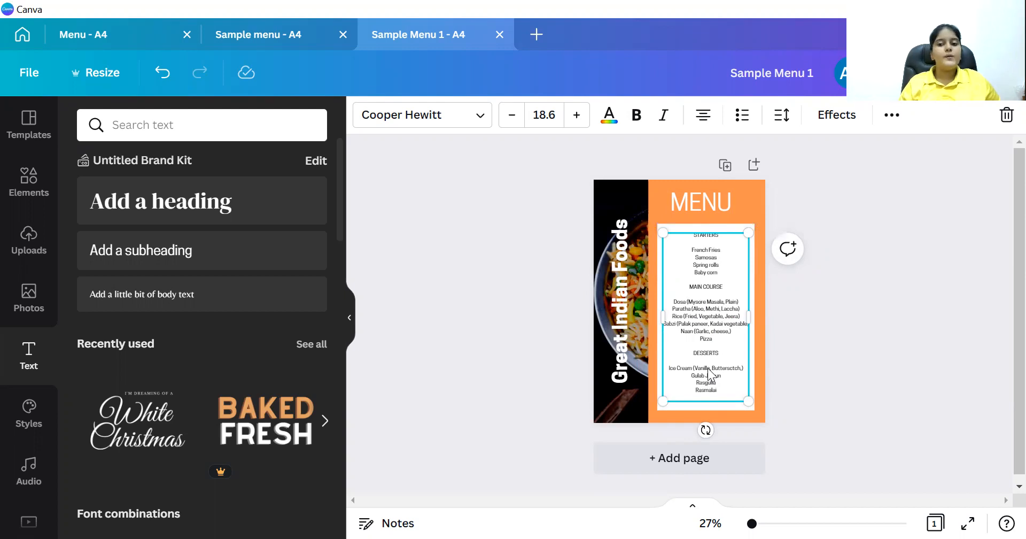
left_click(705, 116)
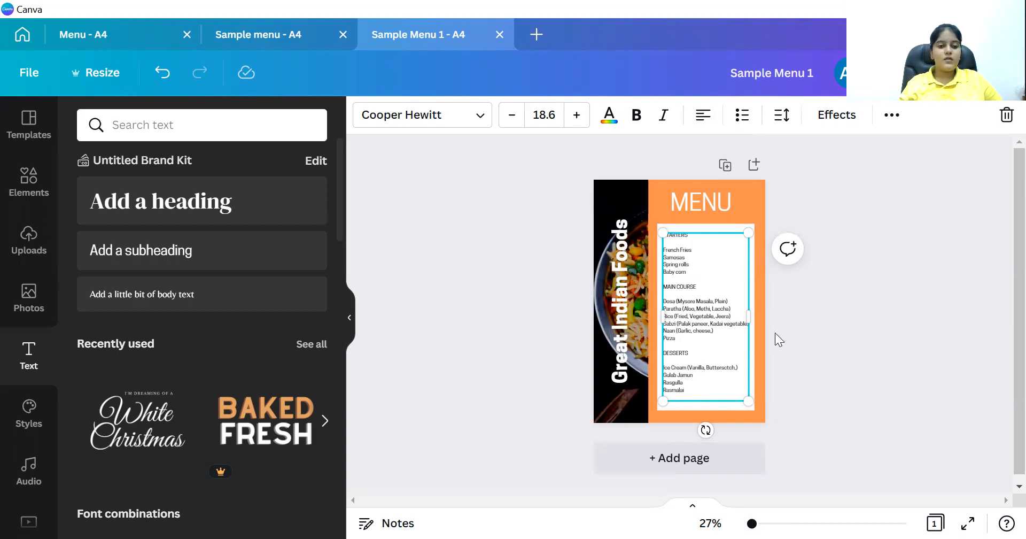
Add a subheading box beside French Fries listing the starter prices 500Rs, 600Rs, 700Rs and 300Rs.
left_click(249, 254)
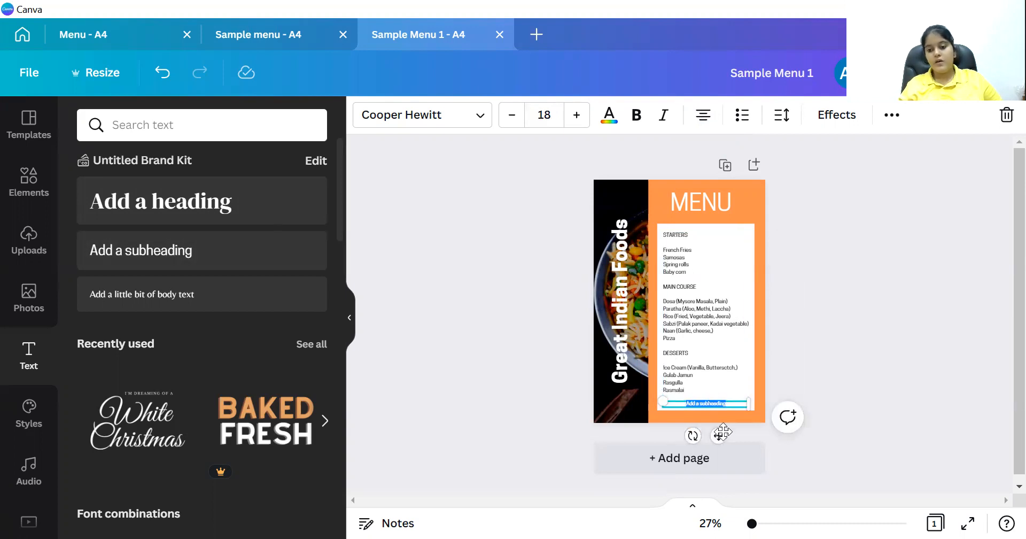
left_click_drag(722, 433, 757, 278)
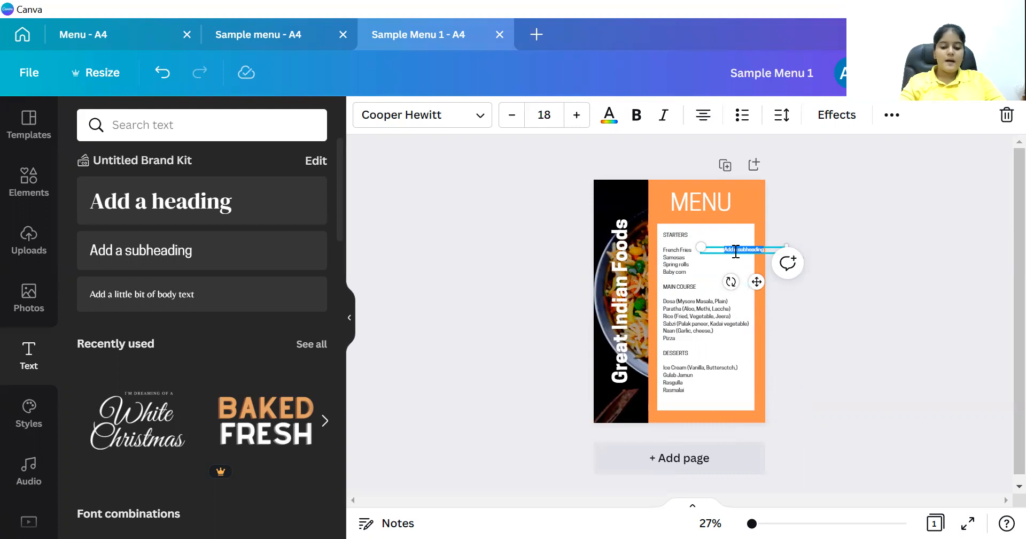
type("500")
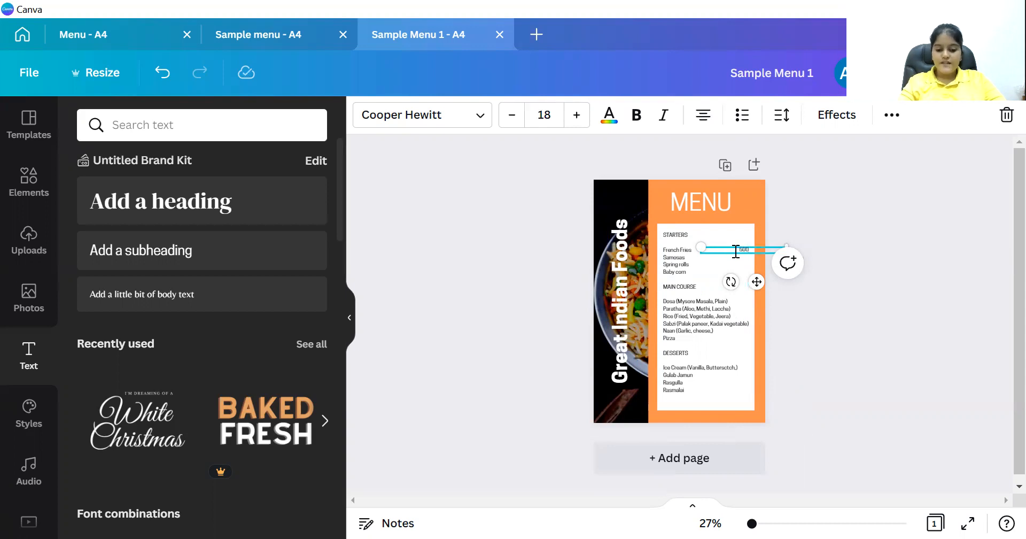
type("Rs")
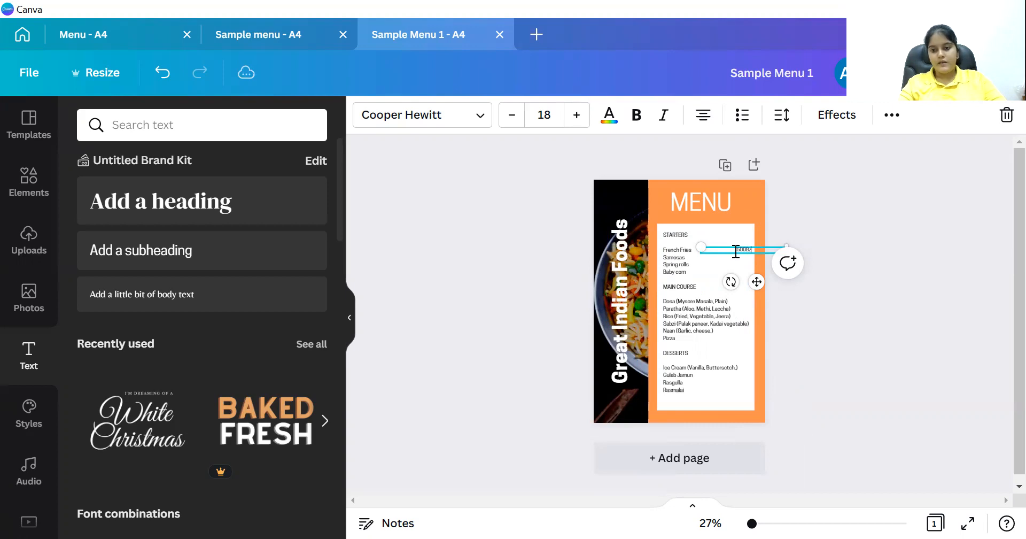
key("Return")
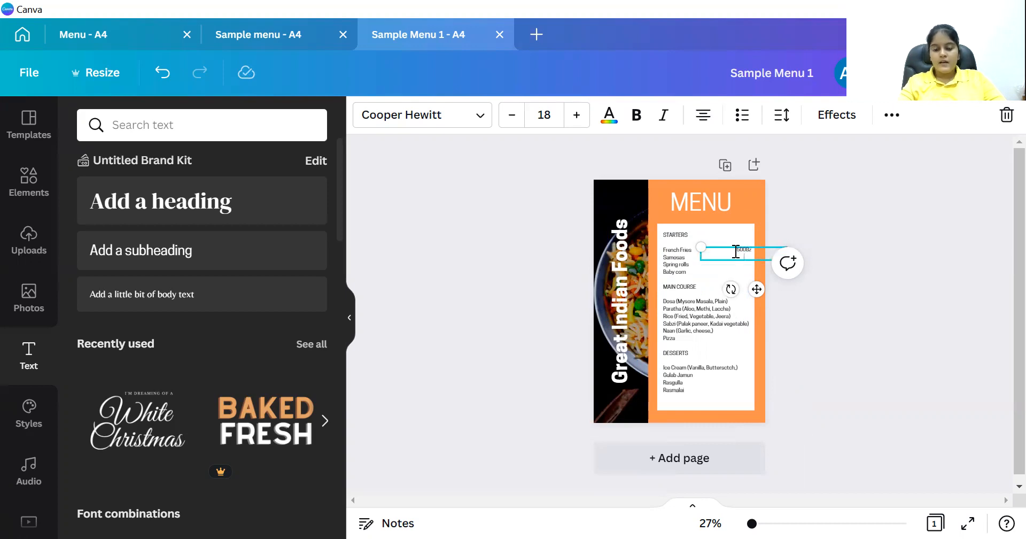
key("Return")
type("600")
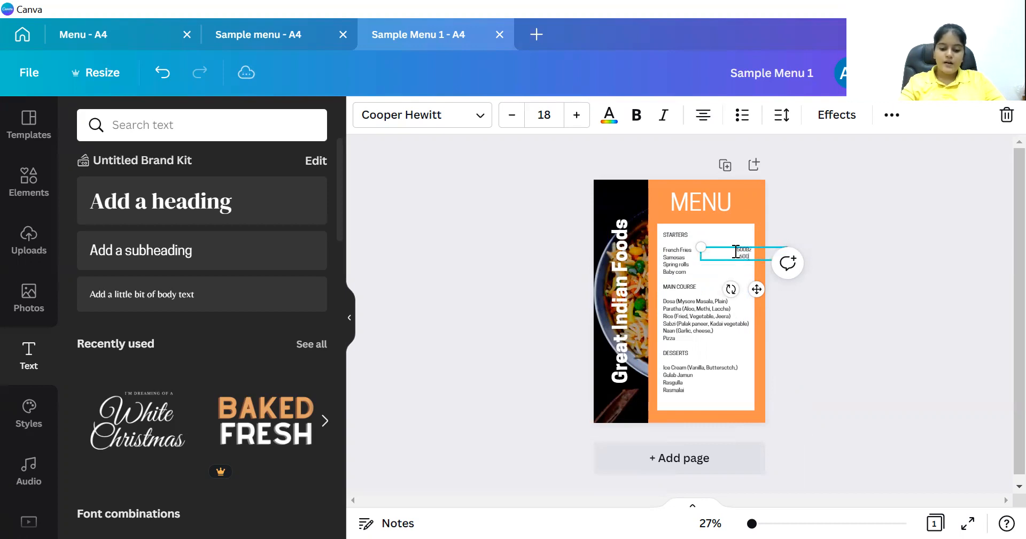
type("Rs")
key("Return")
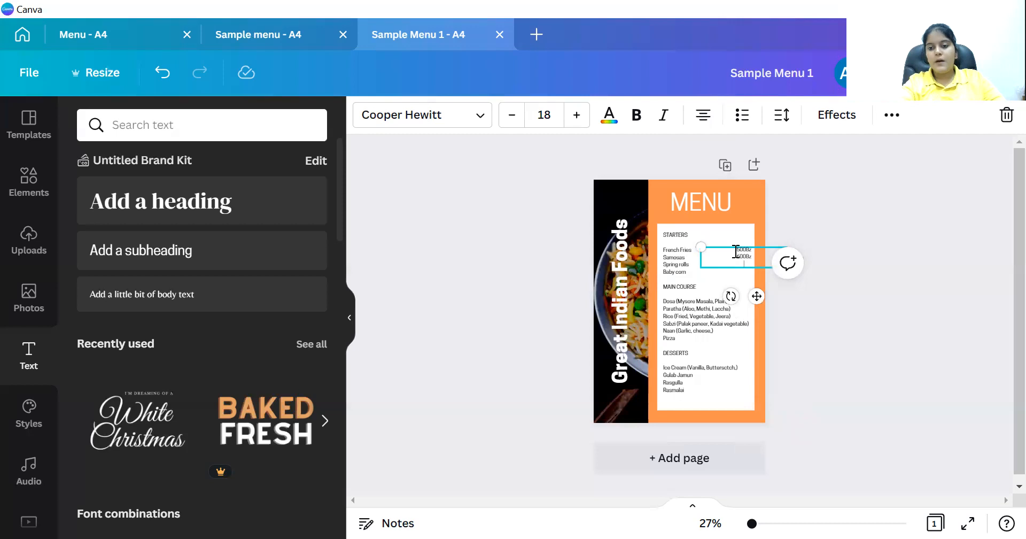
type("700Rs")
key("Return")
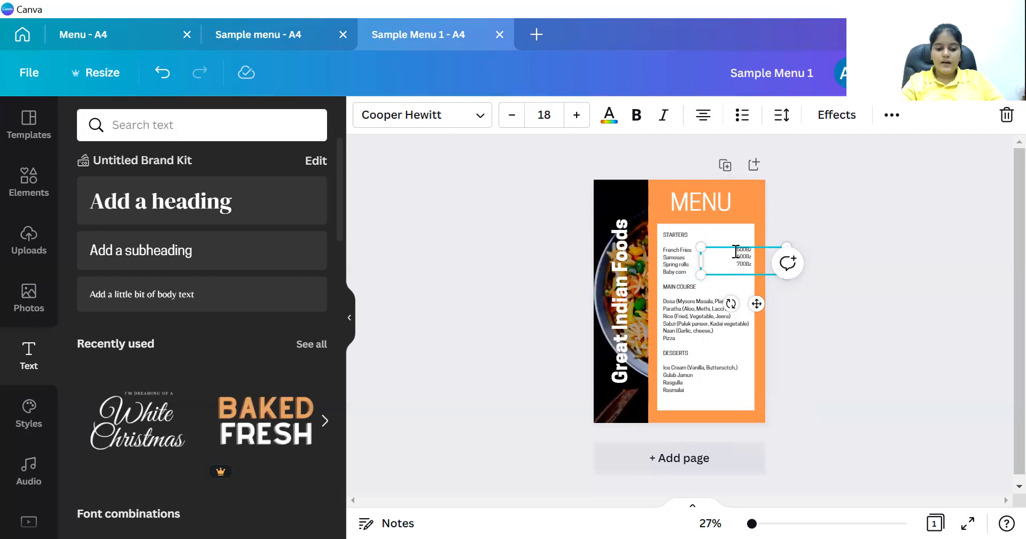
type("300")
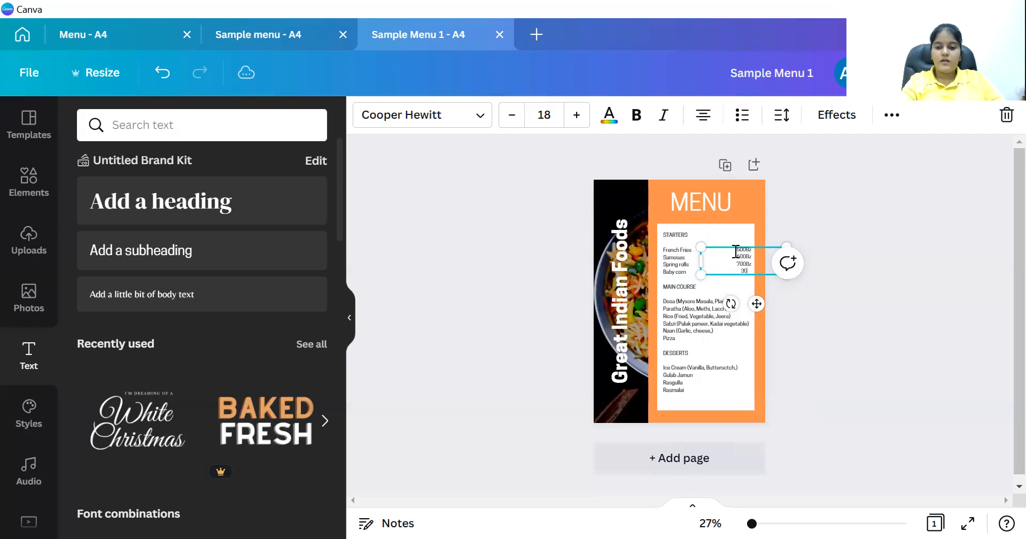
type("Rs")
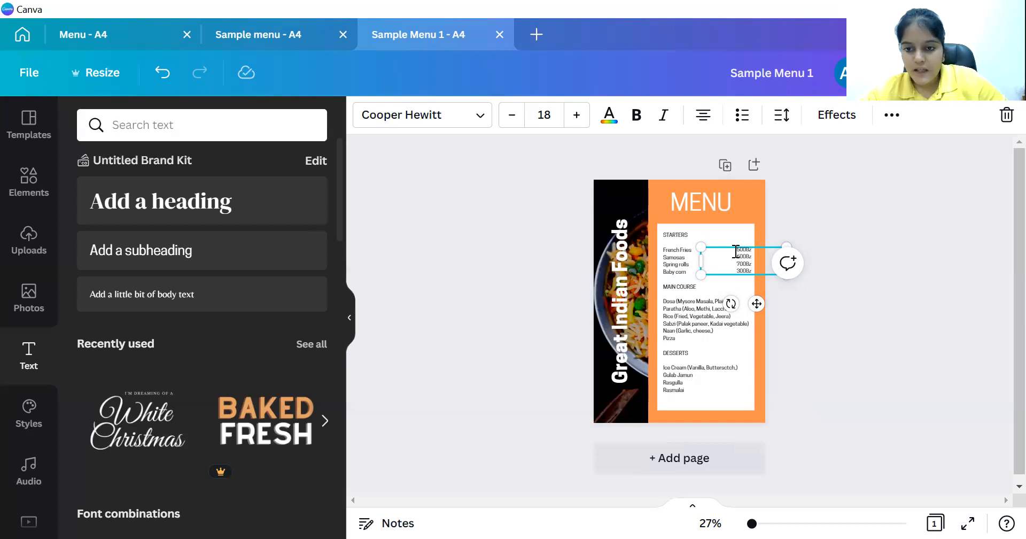
Skip down to the main course row and enter the Dosa price 5OMR.
key("Return")
key("Return")
key("Return")
key("Return")
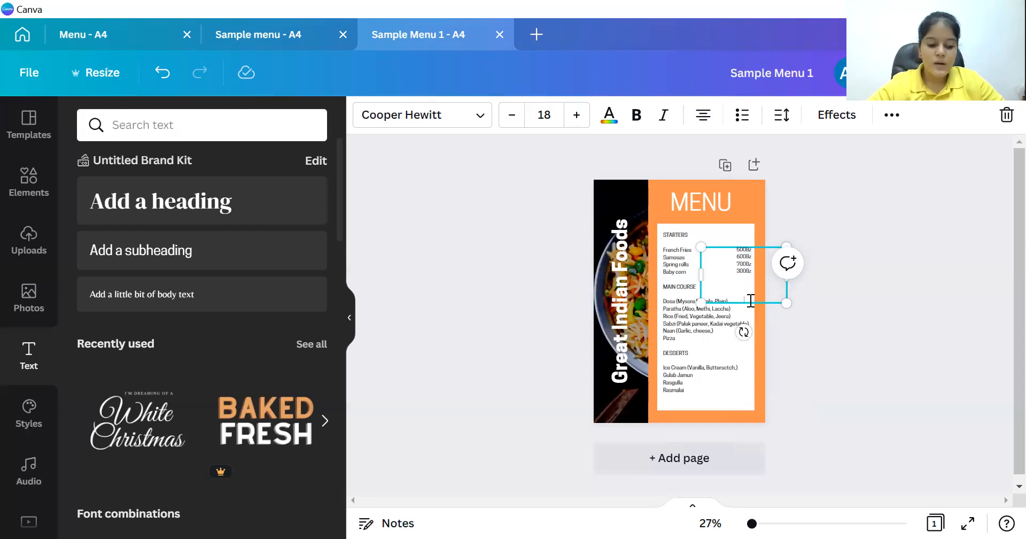
type("5")
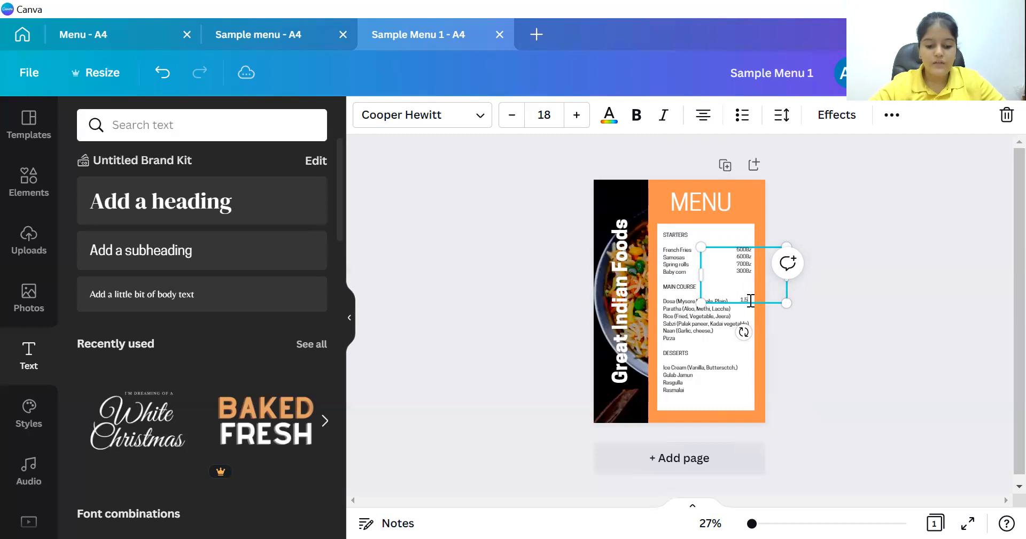
type("O")
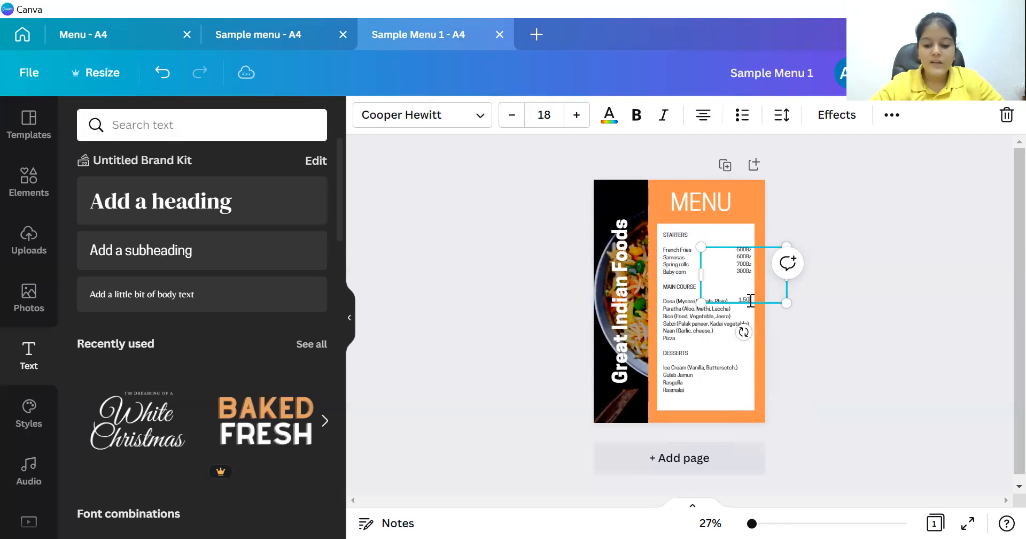
type("MR")
key("Return")
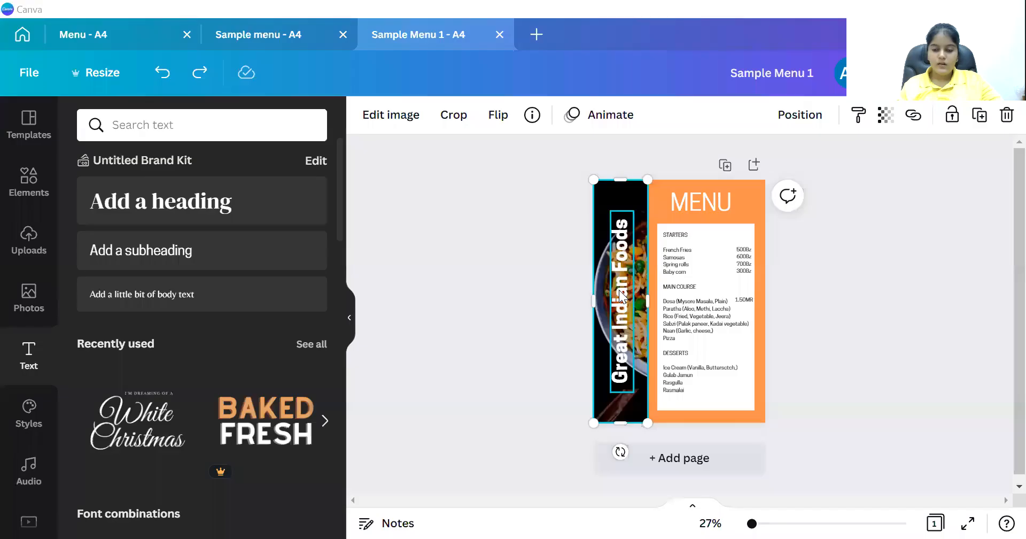
Nudge the Great Indian Foods title left, narrow the food photo strip and widen the white panel.
left_click_drag(619, 287, 648, 295)
left_click(516, 299)
left_click(645, 283)
left_click(727, 227)
left_click_drag(753, 313, 756, 313)
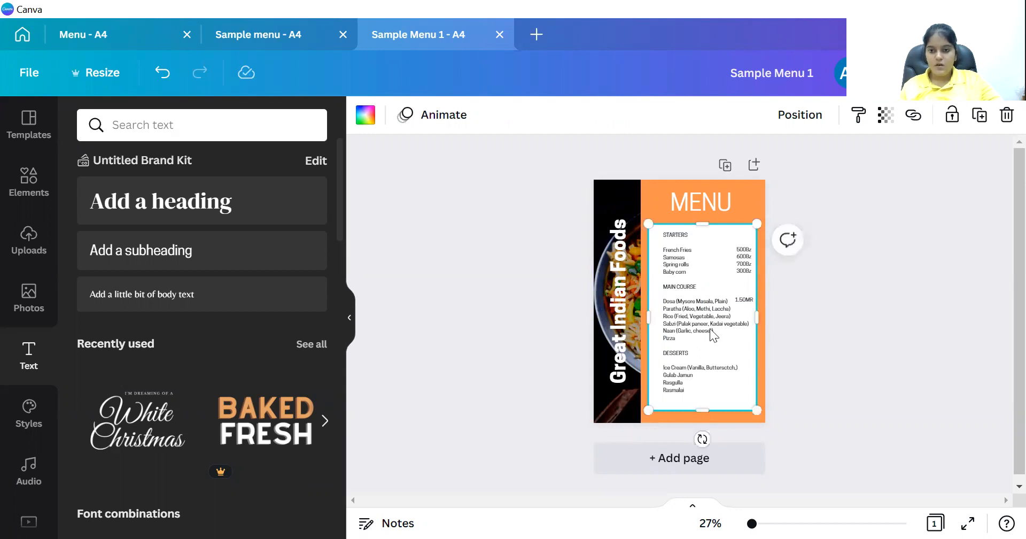
Shift the menu list slightly left within the panel, check the price column, and open the Share panel.
left_click(693, 310)
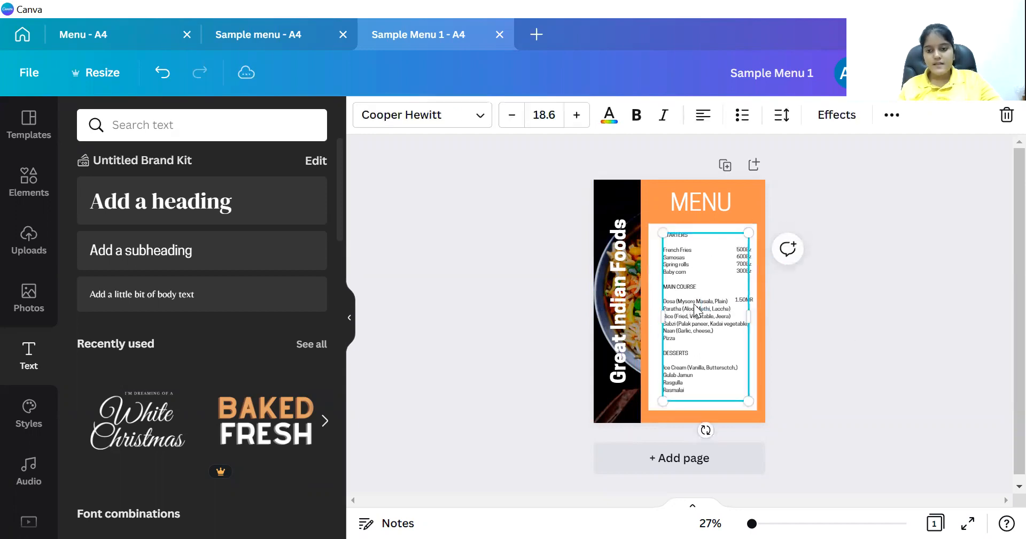
left_click_drag(694, 310, 689, 307)
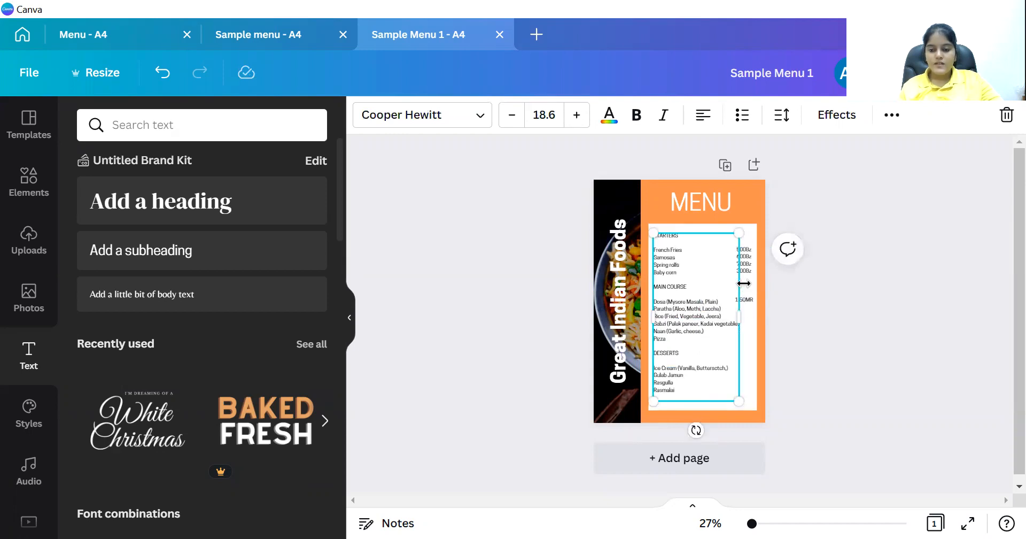
left_click(782, 347)
left_click(742, 271)
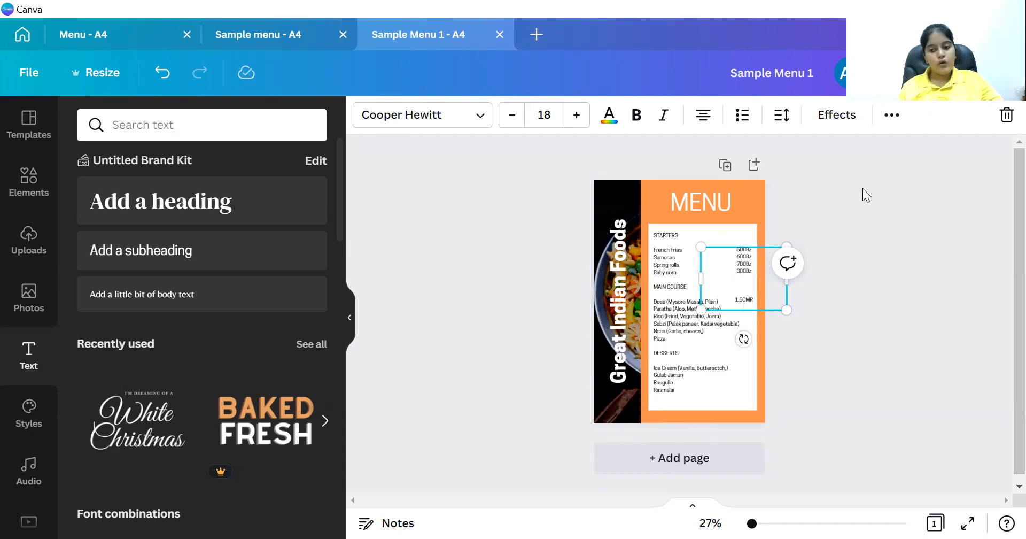
left_click(825, 309)
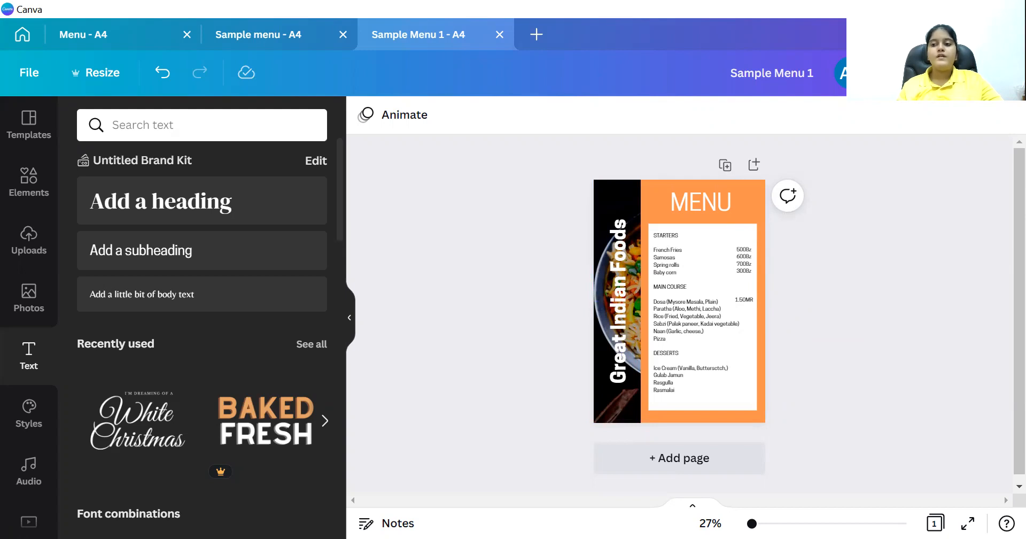
left_click(982, 73)
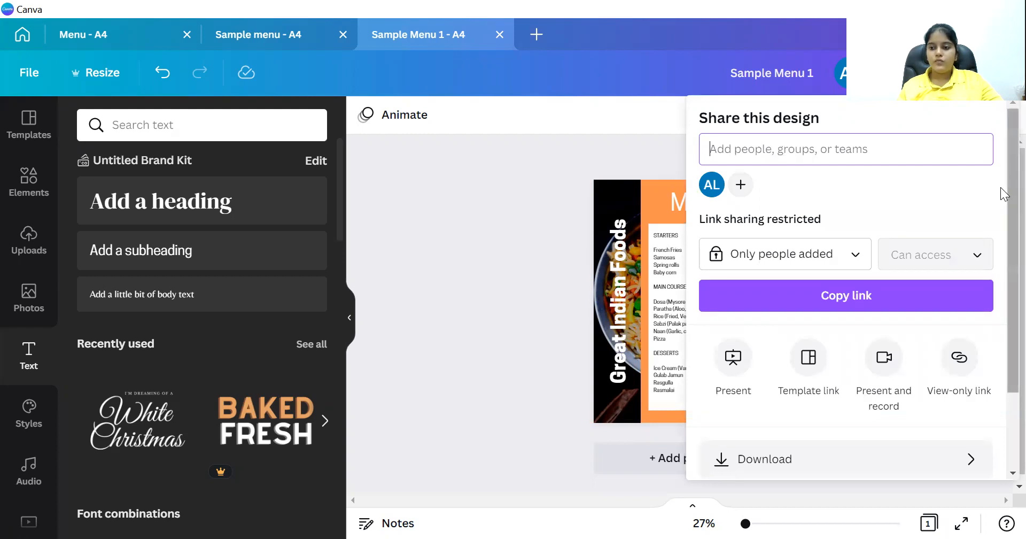
Open the download settings and keep PNG as the file type.
scroll(846, 289, "down", 2)
left_click(918, 365)
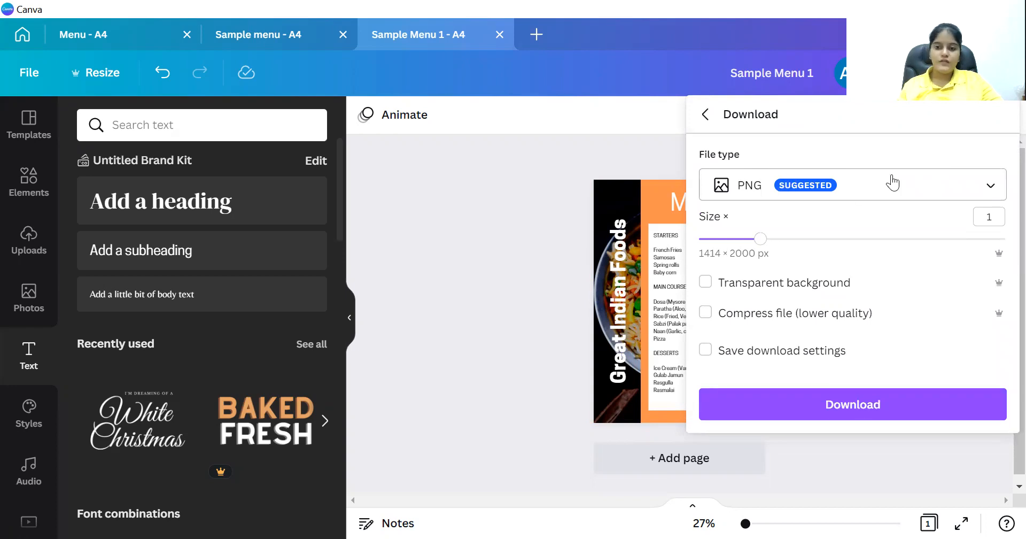
left_click(990, 185)
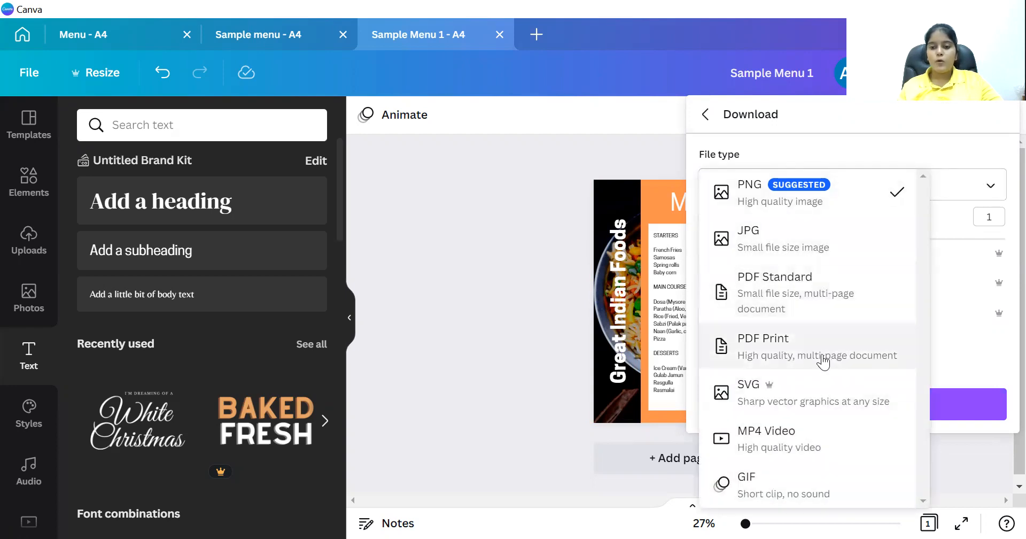
left_click(951, 156)
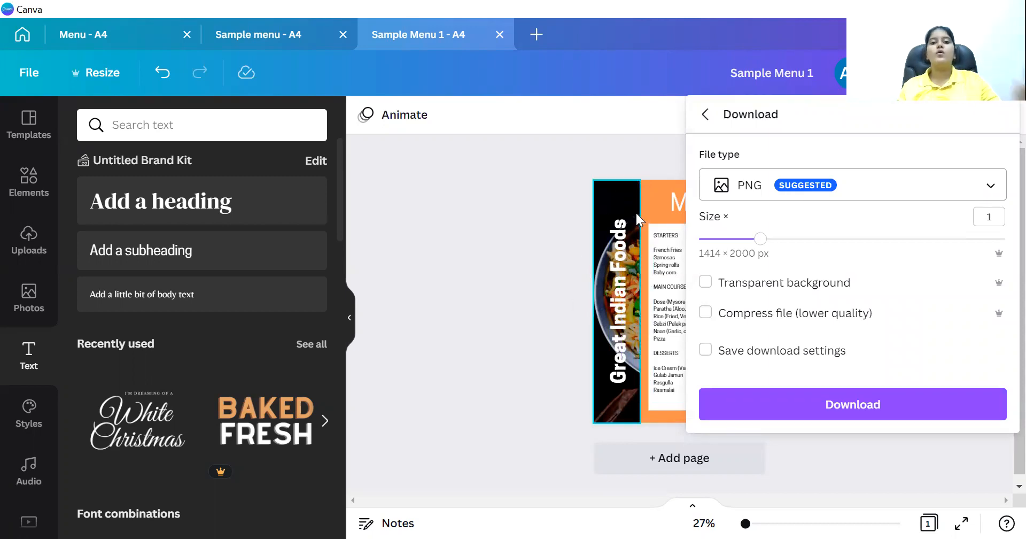
Download the menu, save it to the Desktop as Sample Menu 1, and close the finished download panel.
left_click(808, 402)
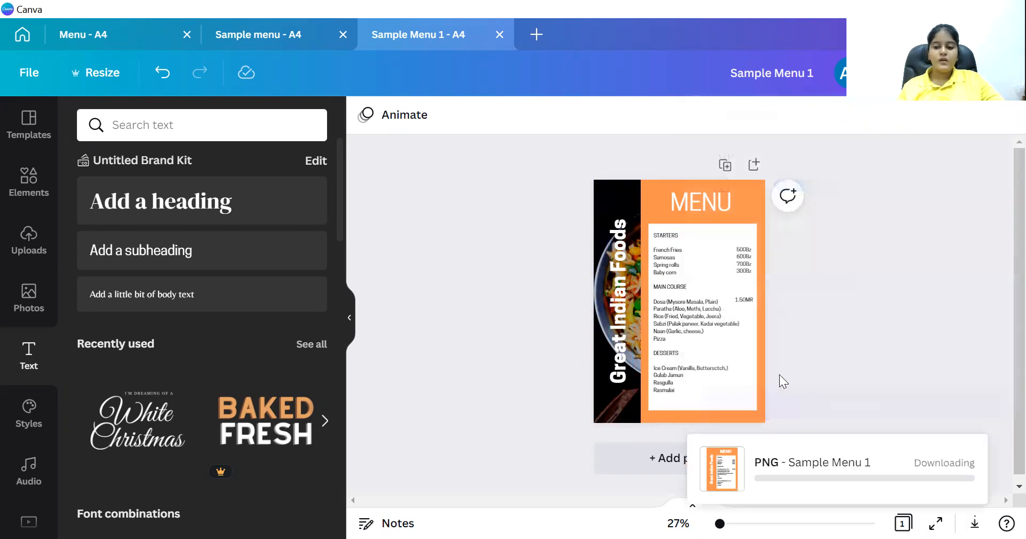
left_click(718, 447)
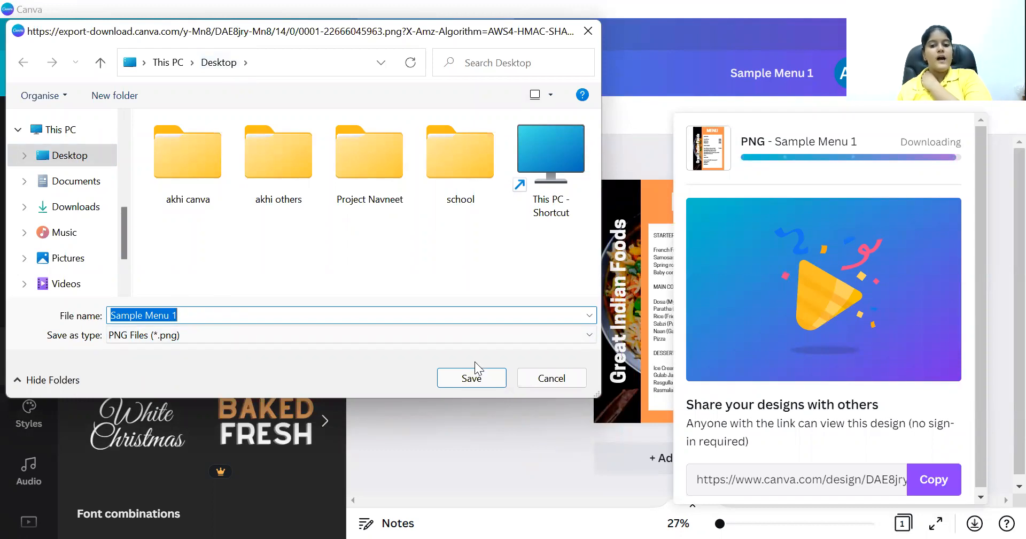
left_click(467, 381)
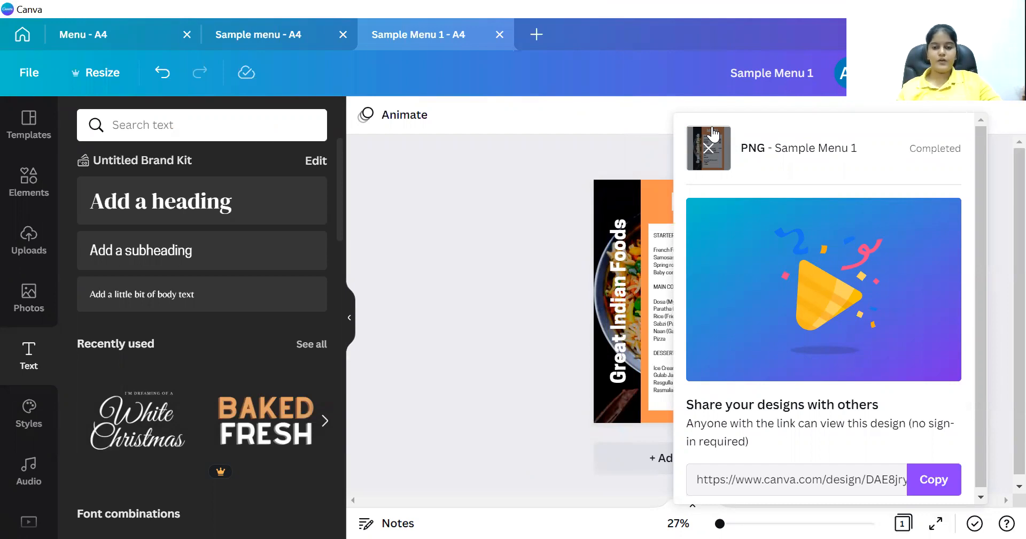
left_click(708, 147)
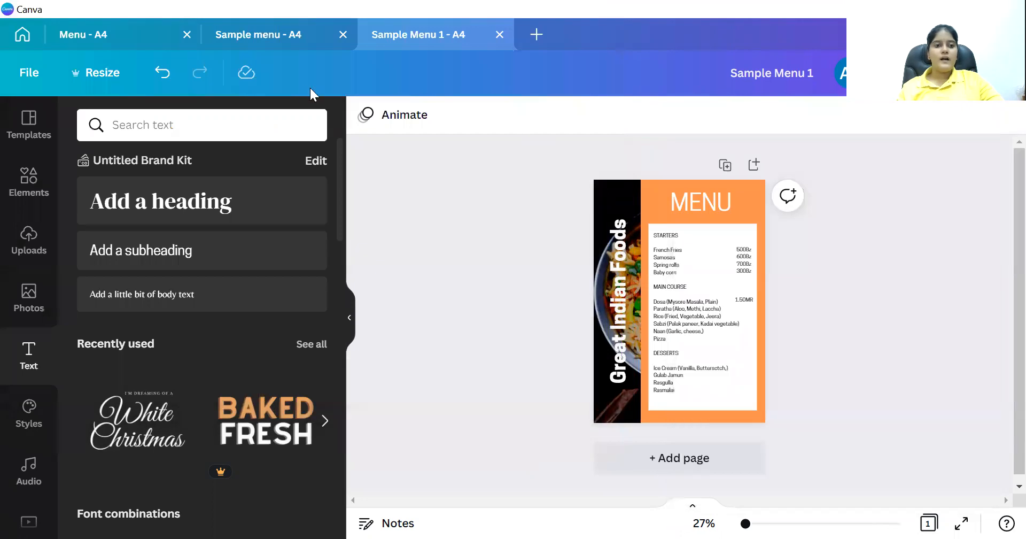
left_click(109, 33)
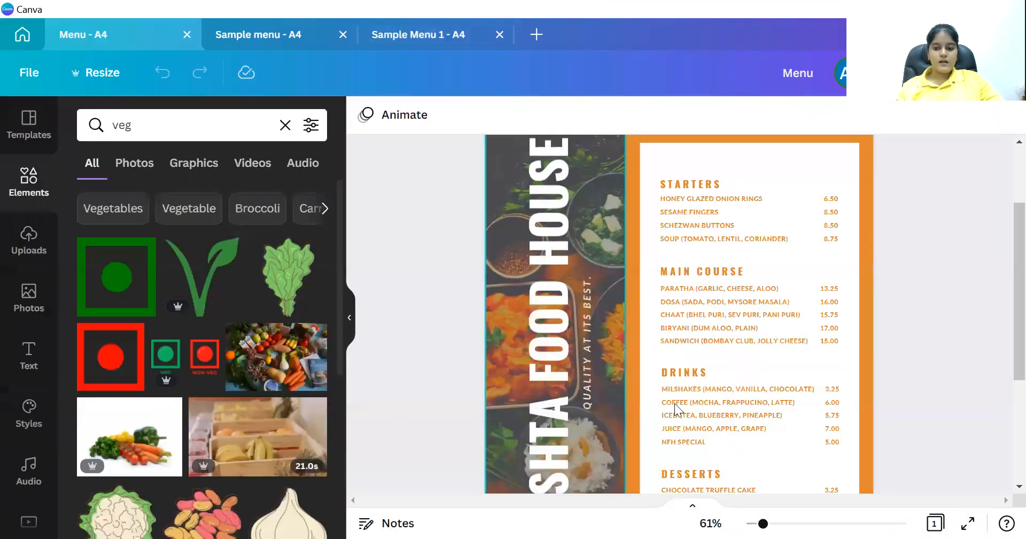
Set the Menu - A4 zoom to Fit, then return to the Great Indian Foods design.
left_click(711, 522)
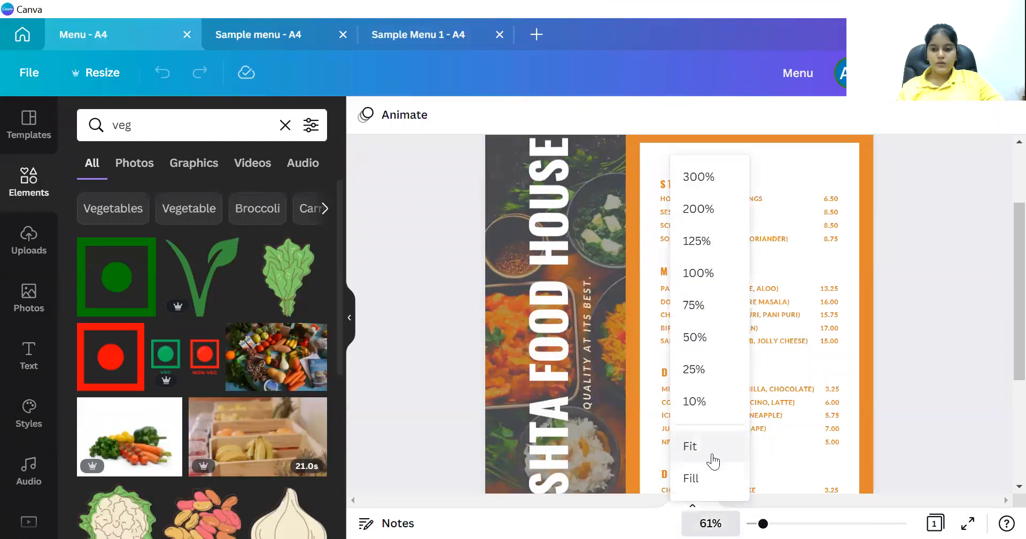
left_click(710, 446)
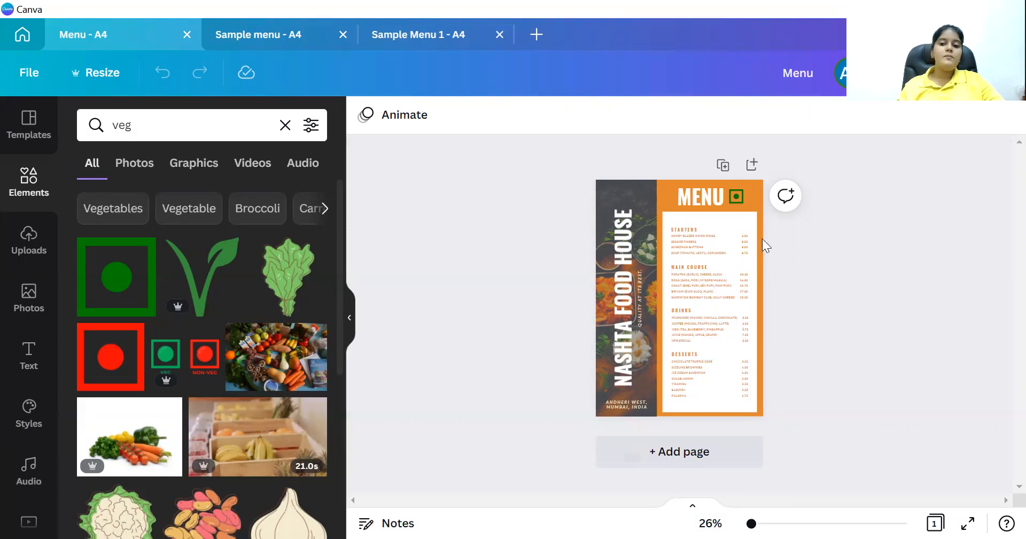
left_click(426, 35)
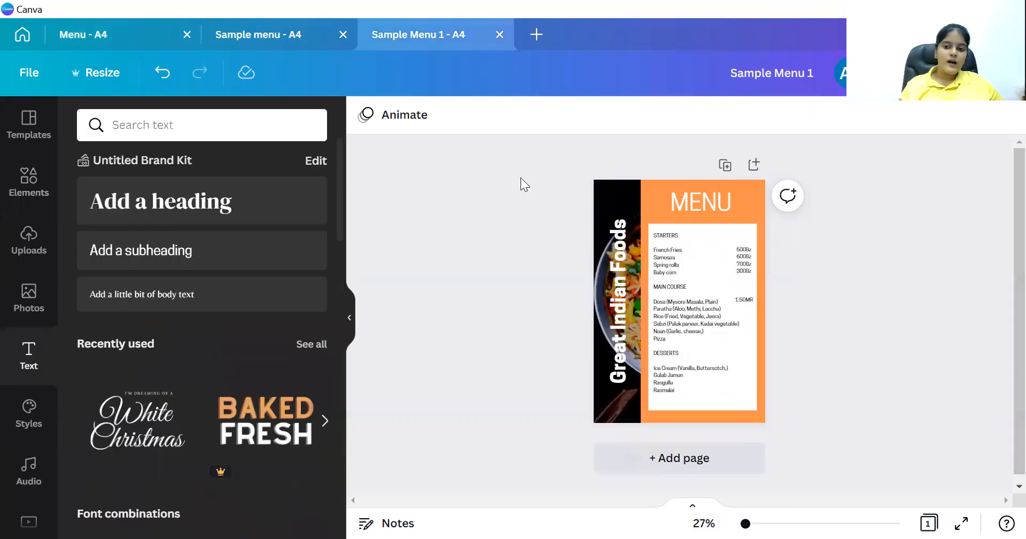
Return to the Nashta Food House menu, zoom to 43% and scroll over the page.
left_click(106, 32)
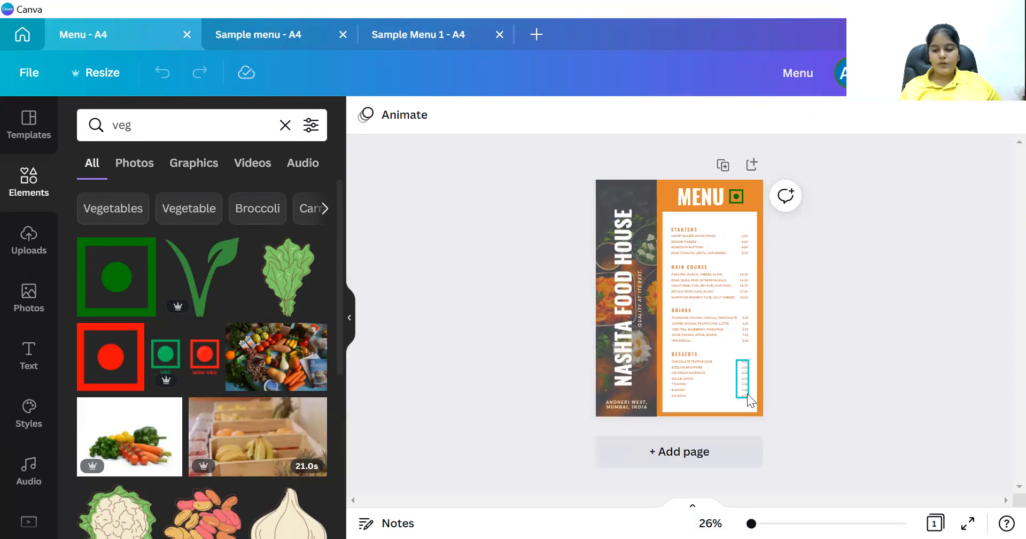
left_click(758, 522)
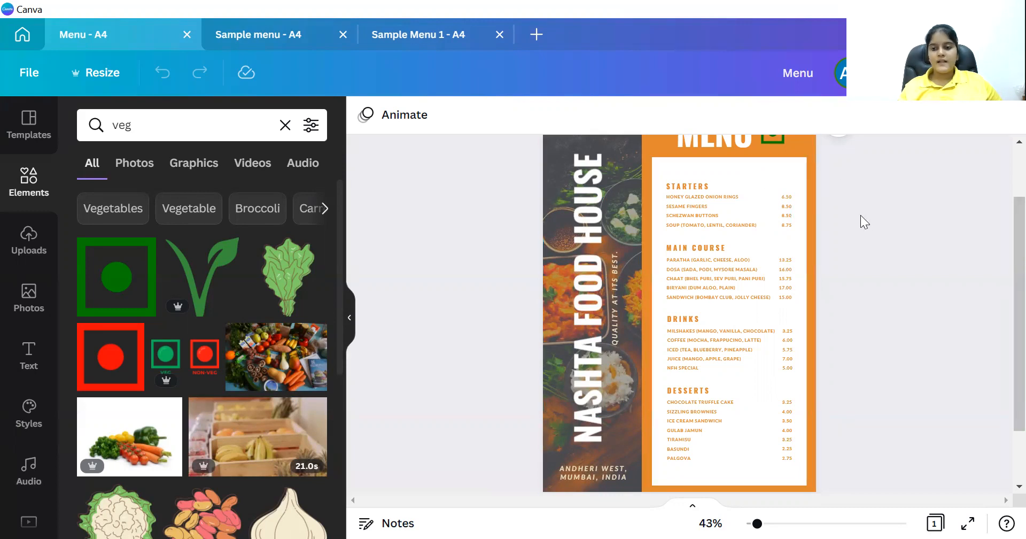
scroll(1004, 275, "up", 3)
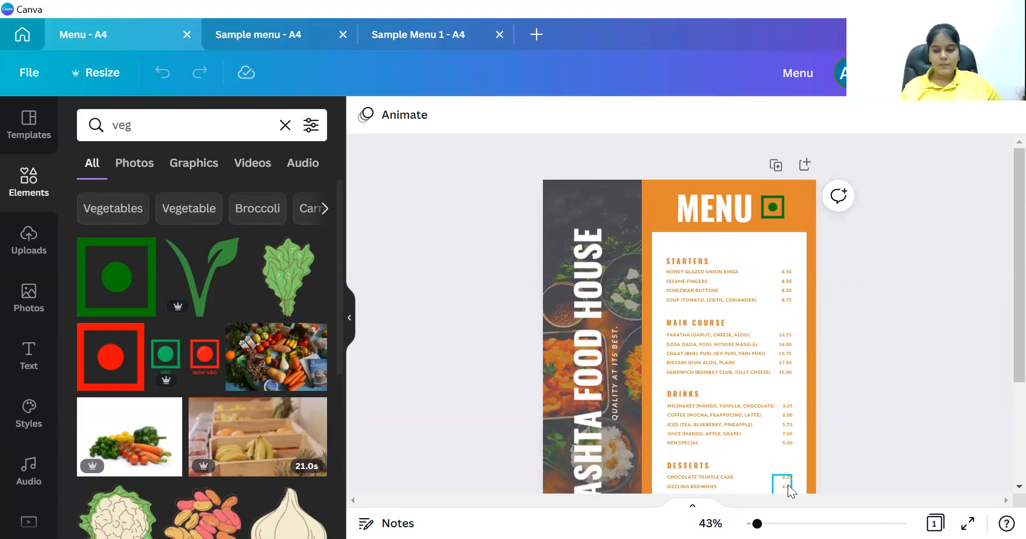
scroll(990, 326, "down", 5)
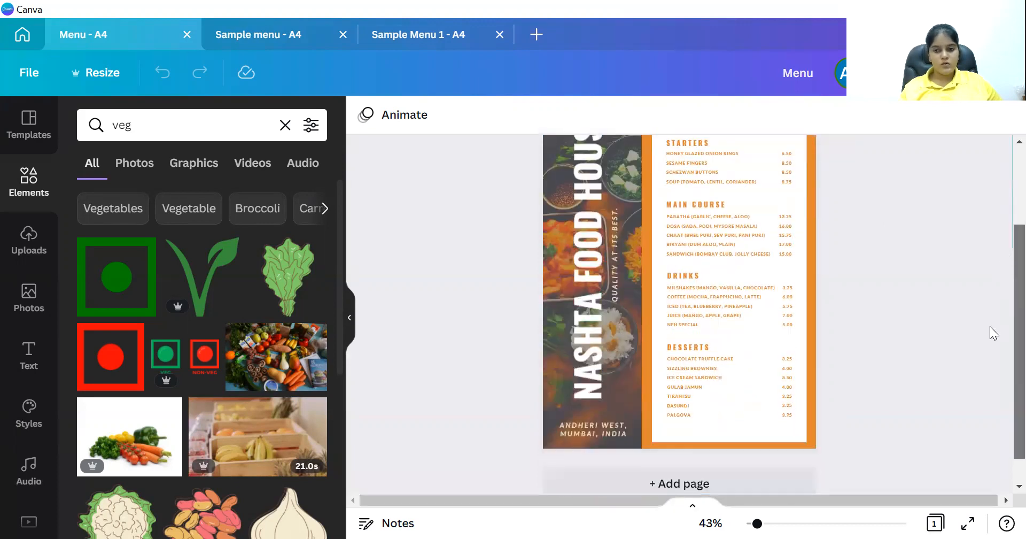
scroll(990, 326, "up", 1)
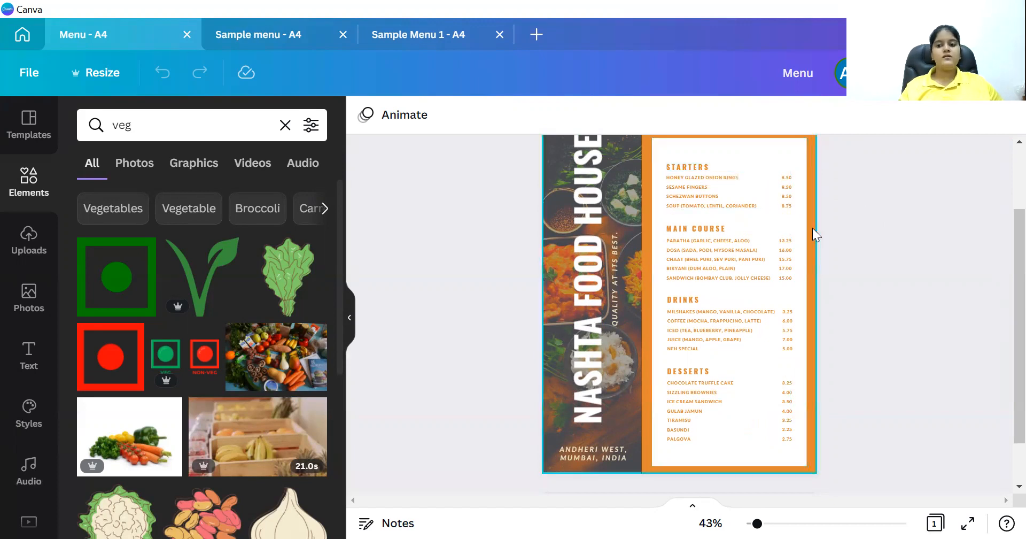
scroll(1003, 327, "up", 1)
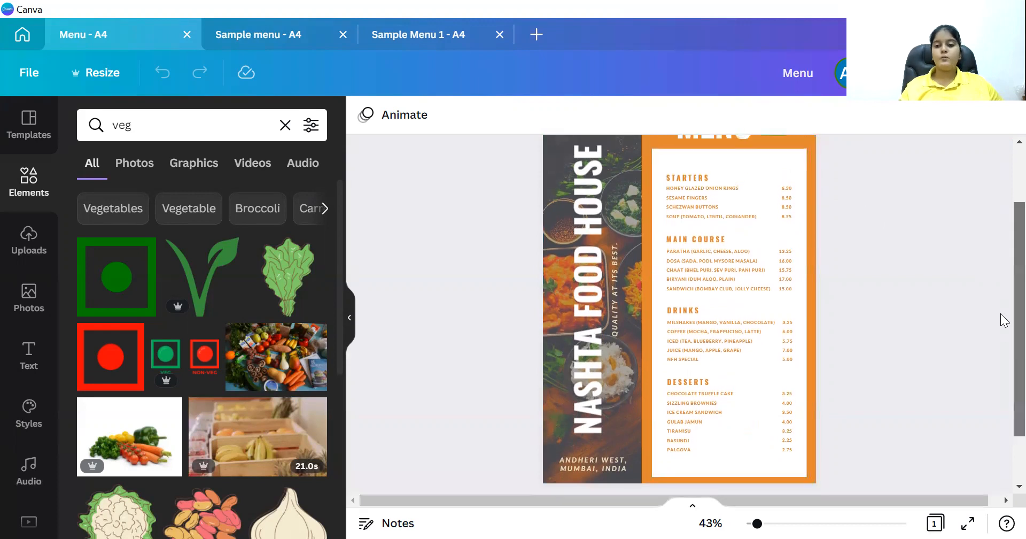
scroll(1001, 283, "up", 3)
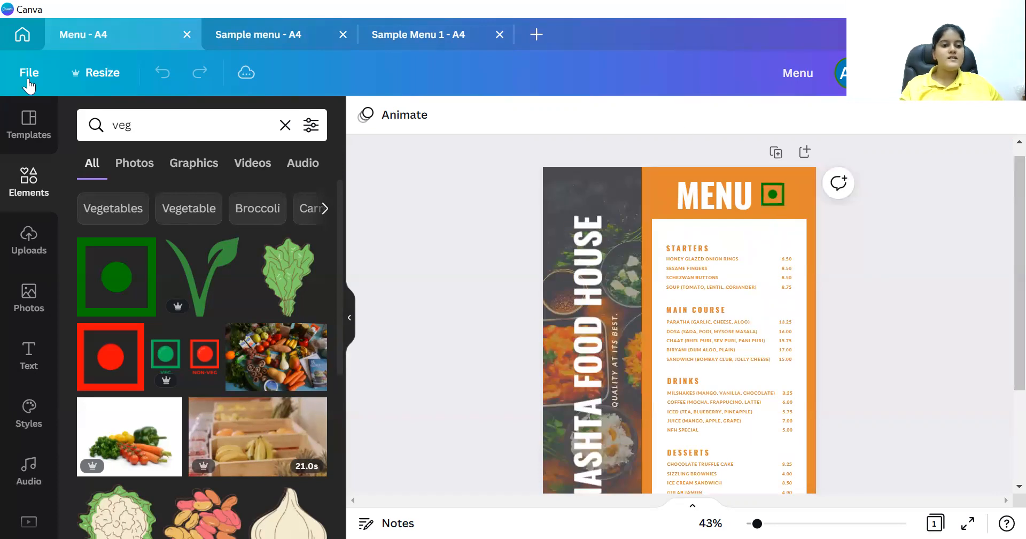
left_click(27, 185)
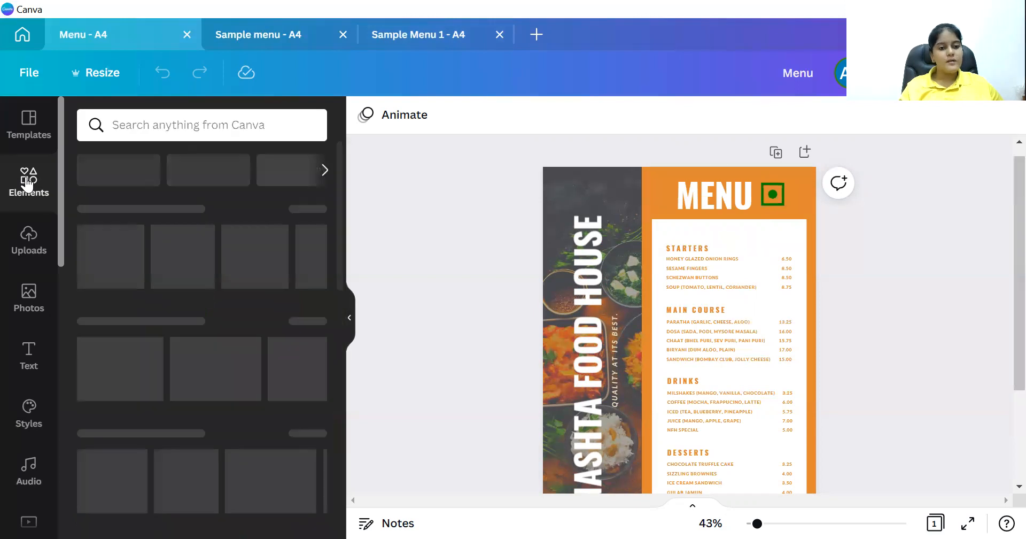
Search elements for VEG and place the green veg symbol beside the Starters heading.
left_click(206, 126)
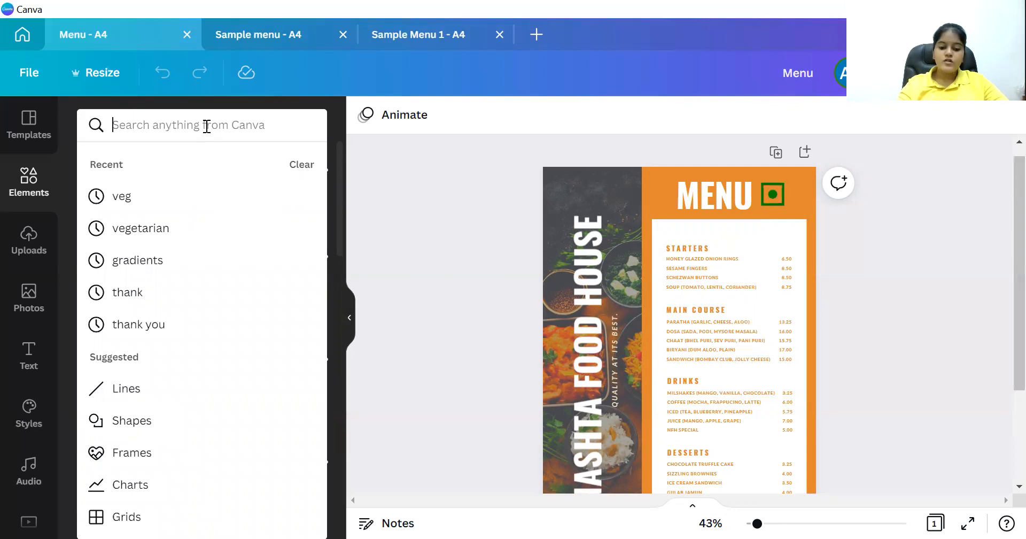
type("VEG")
key("Return")
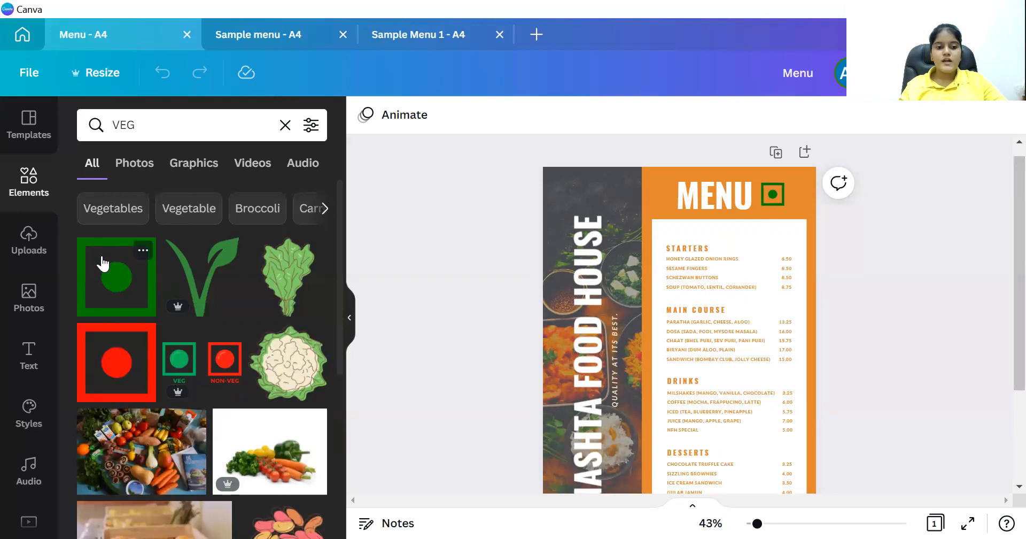
left_click(103, 270)
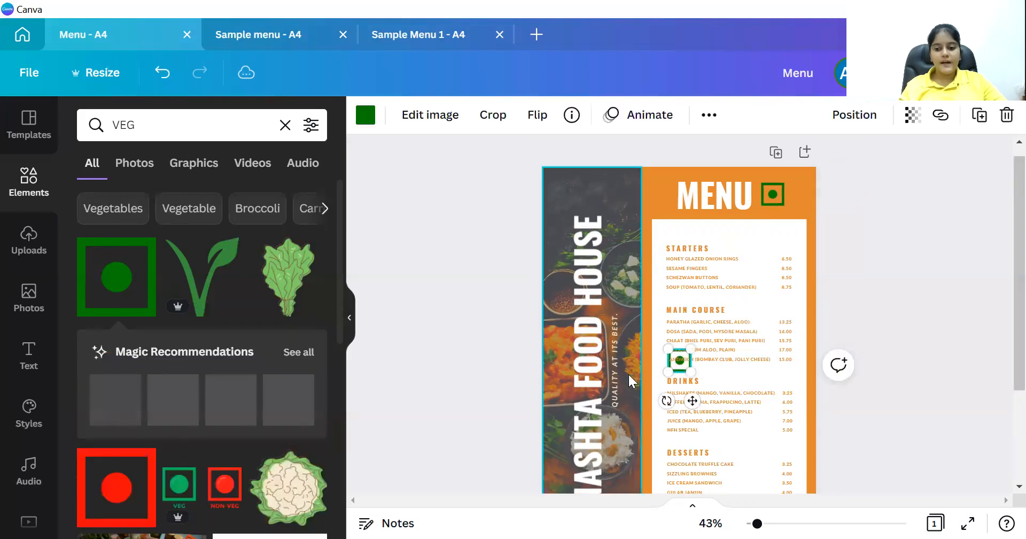
left_click_drag(694, 394, 787, 233)
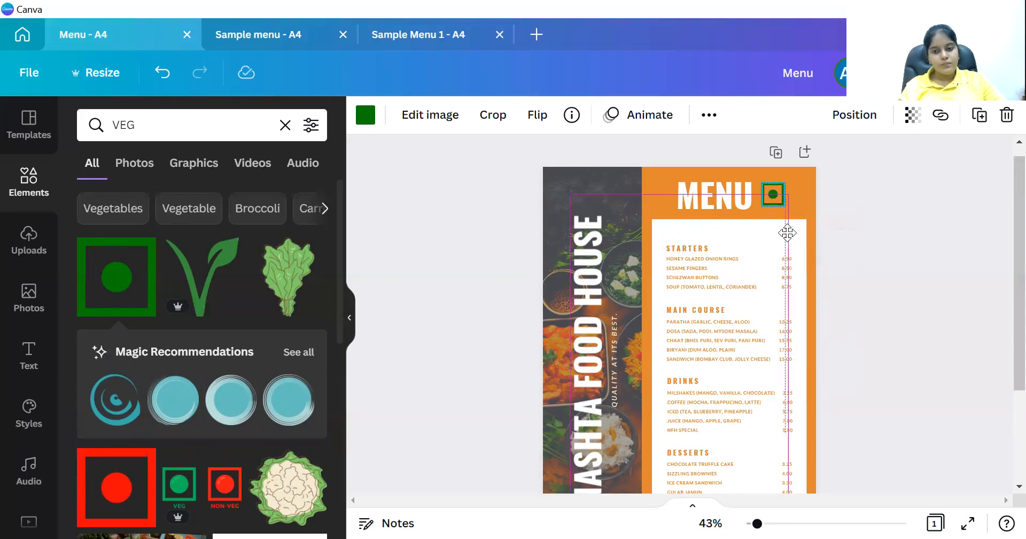
left_click_drag(788, 232, 761, 288)
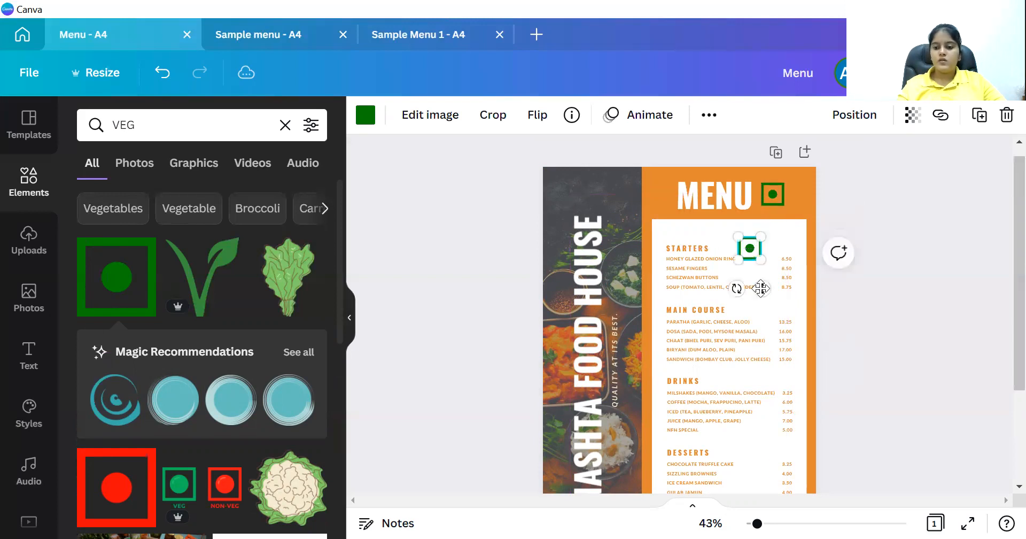
Delete the veg symbol, fit the page in view, and return to the Great Indian Foods menu.
key("Delete")
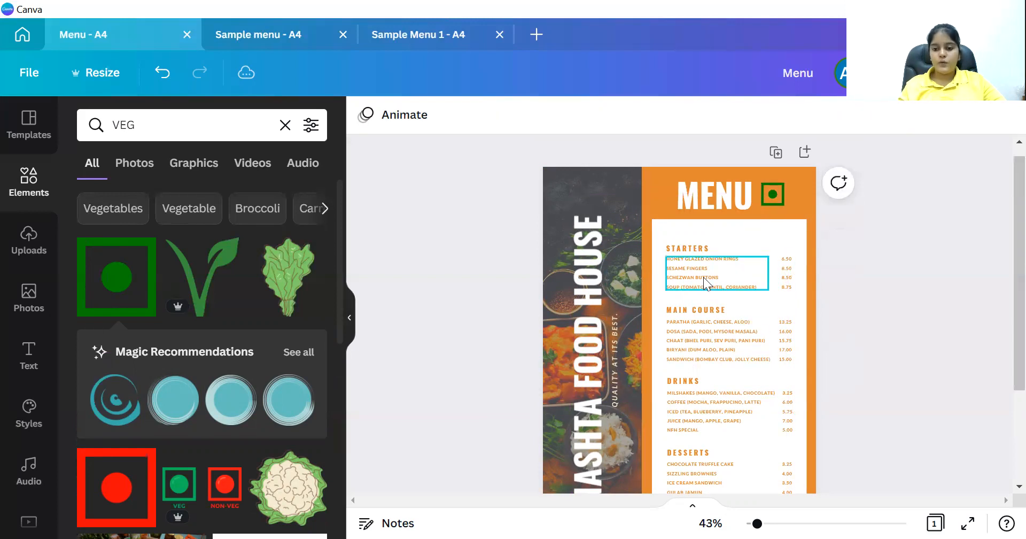
left_click(711, 521)
left_click(695, 446)
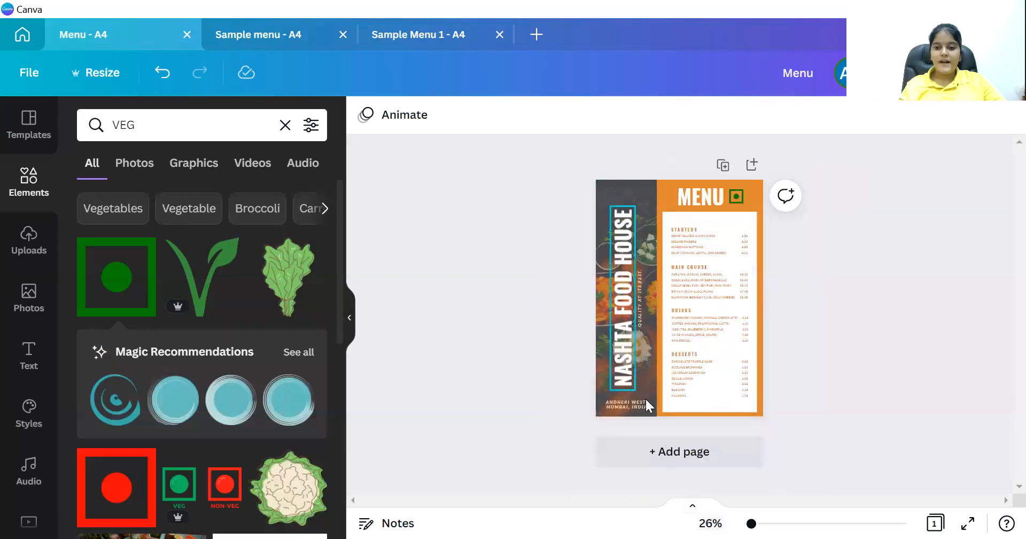
left_click(390, 36)
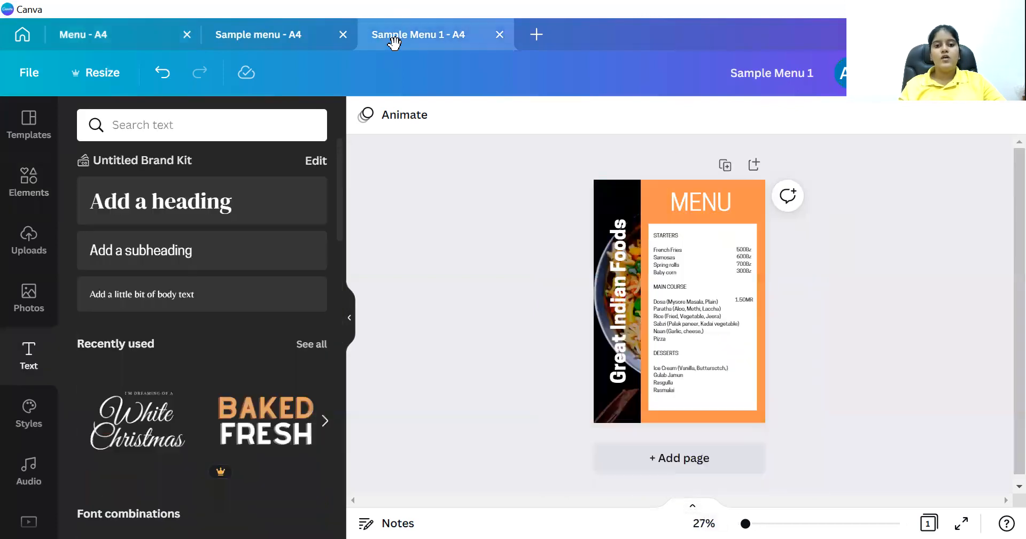